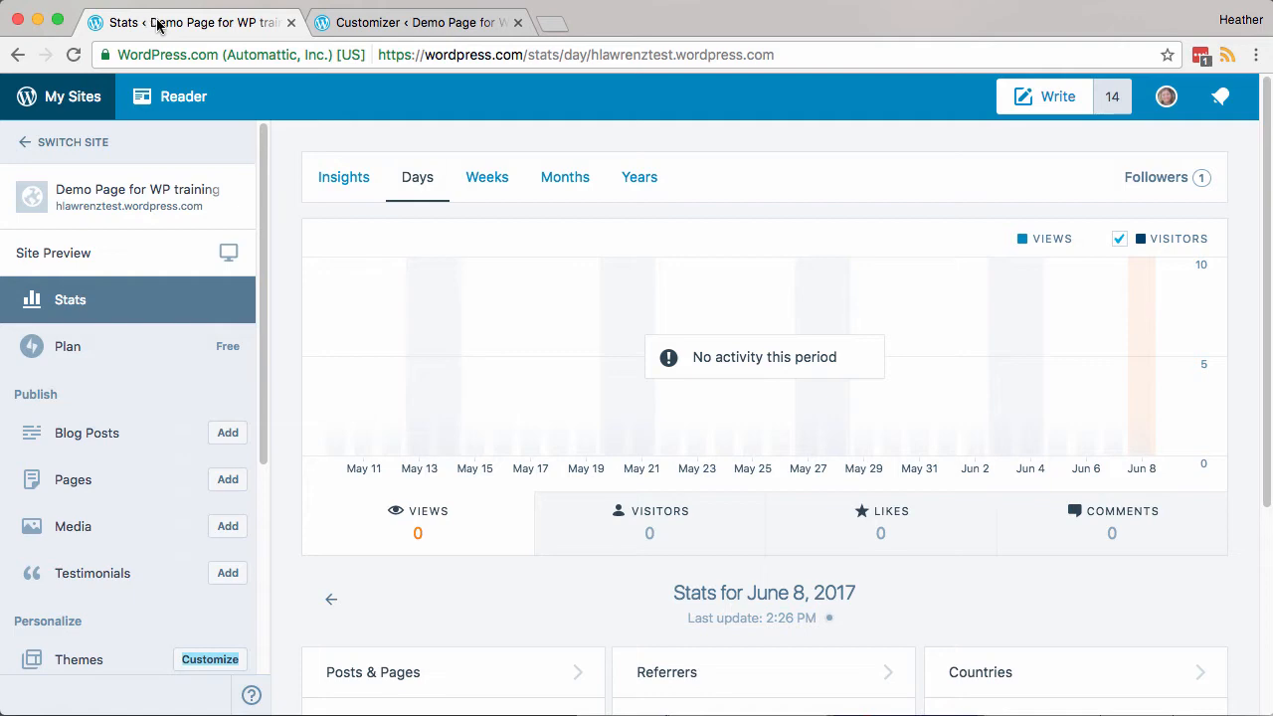
Step: Switch to the Customizer, review the site preview's menus, and open the menu assigned to the Primary Menu location for editing
left_click(354, 24)
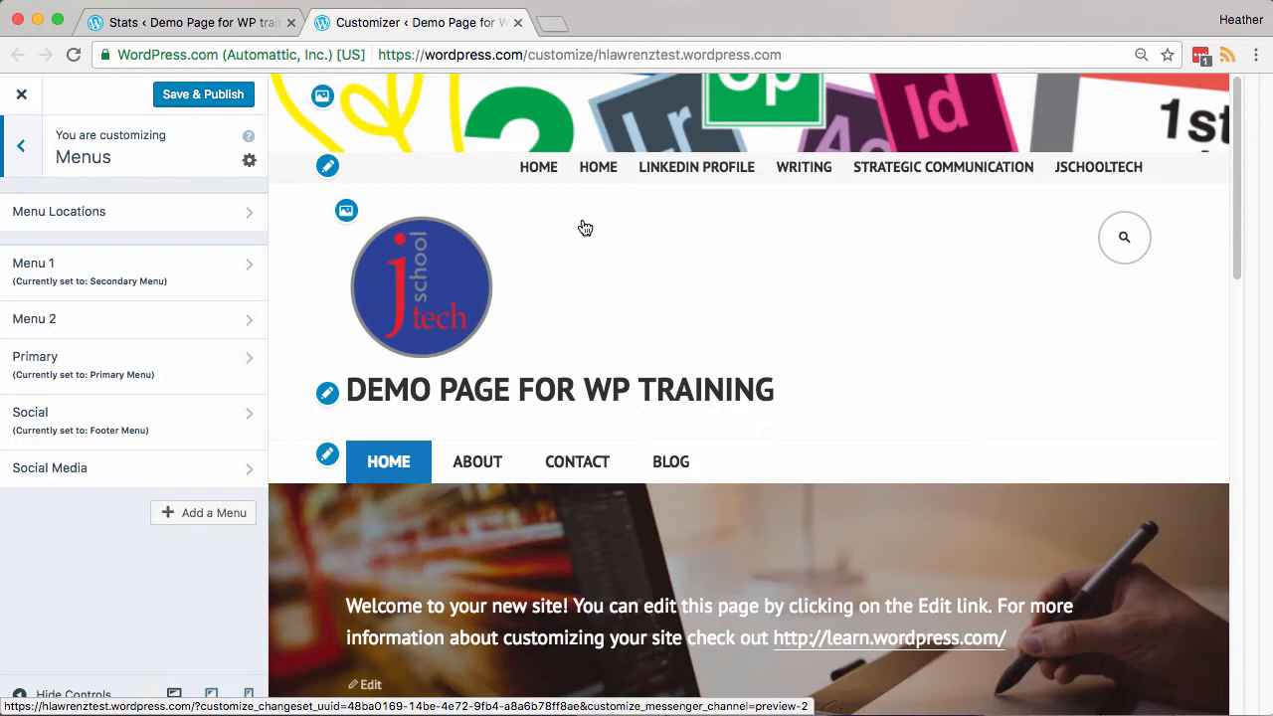
scroll(586, 229, "down", 15)
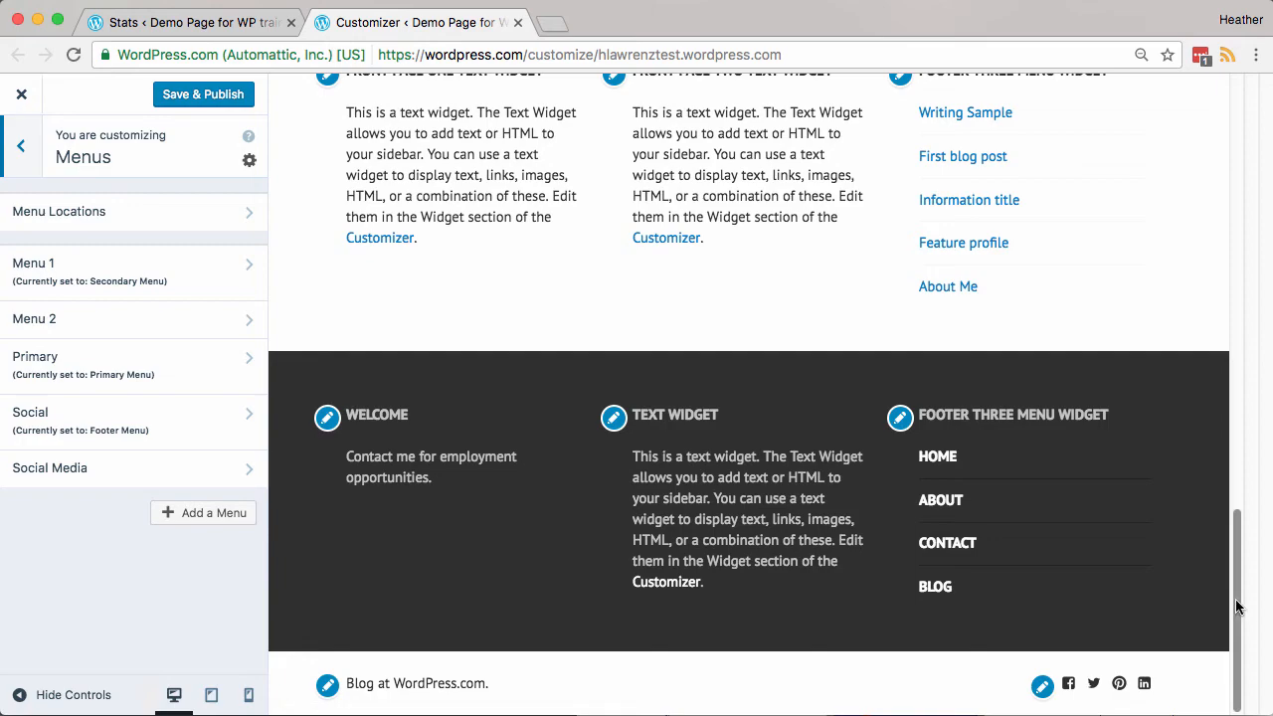
left_click_drag(1236, 604, 1214, 109)
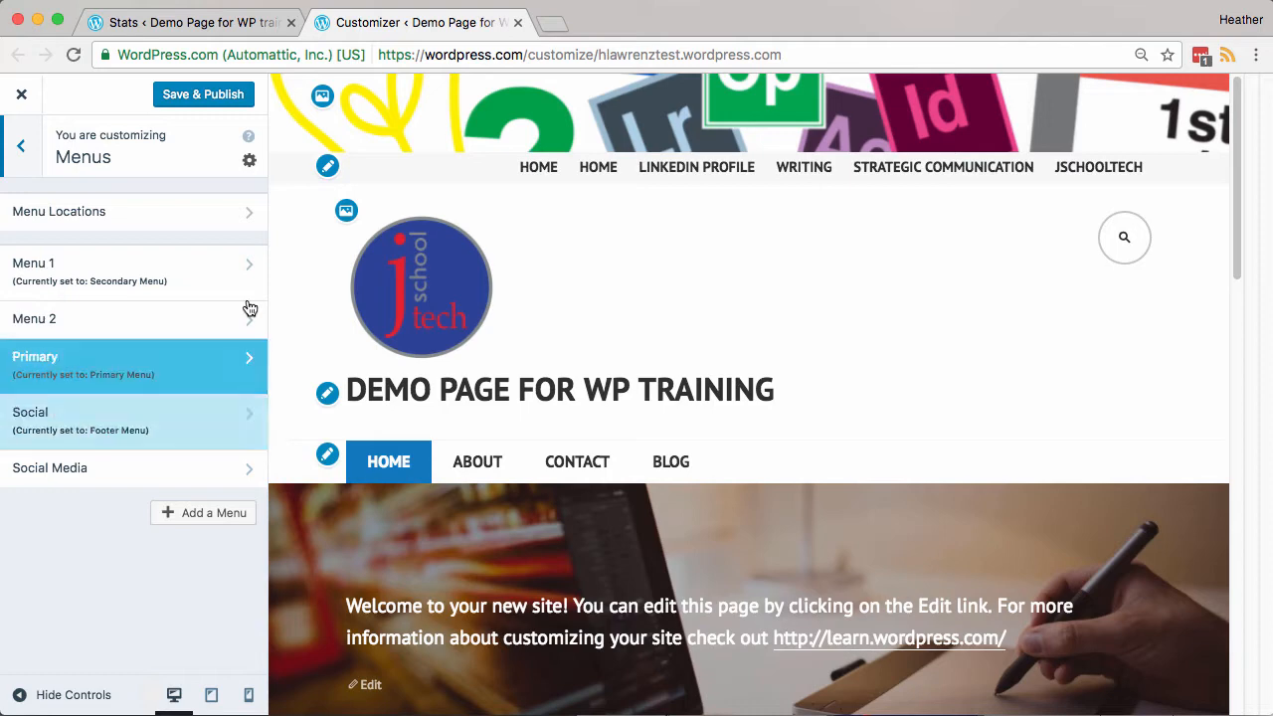
left_click(43, 215)
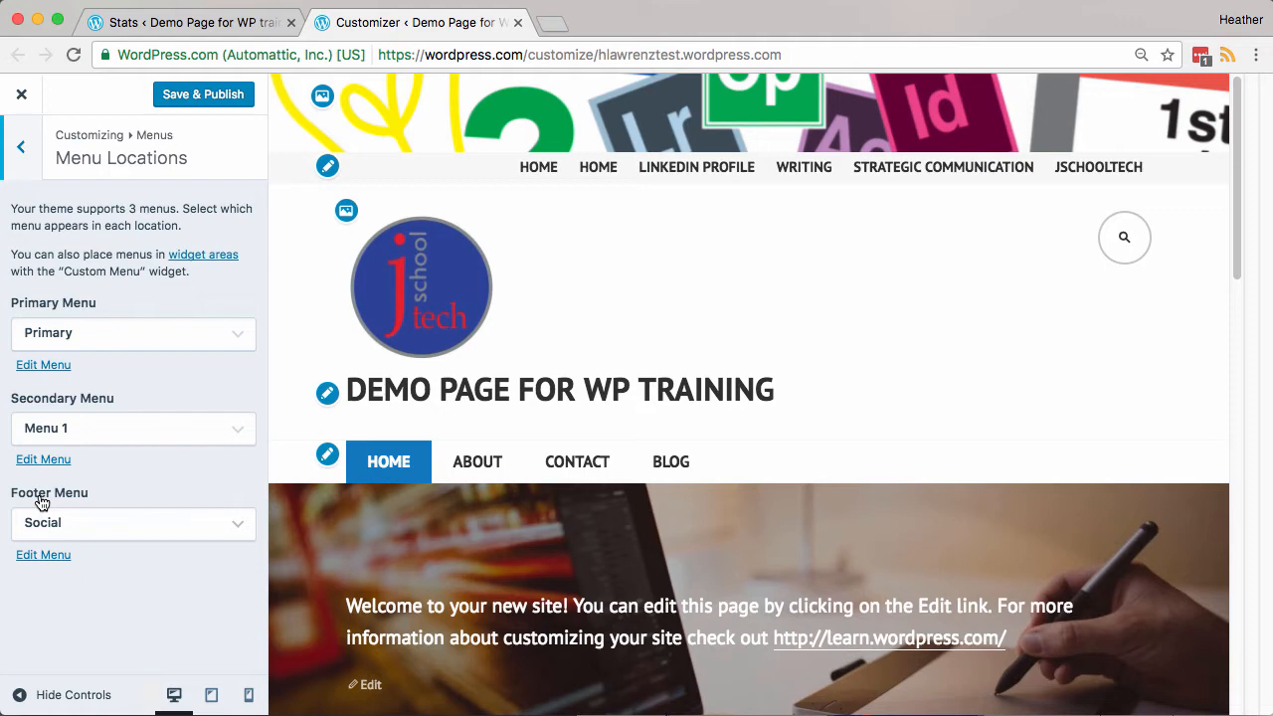
left_click(35, 367)
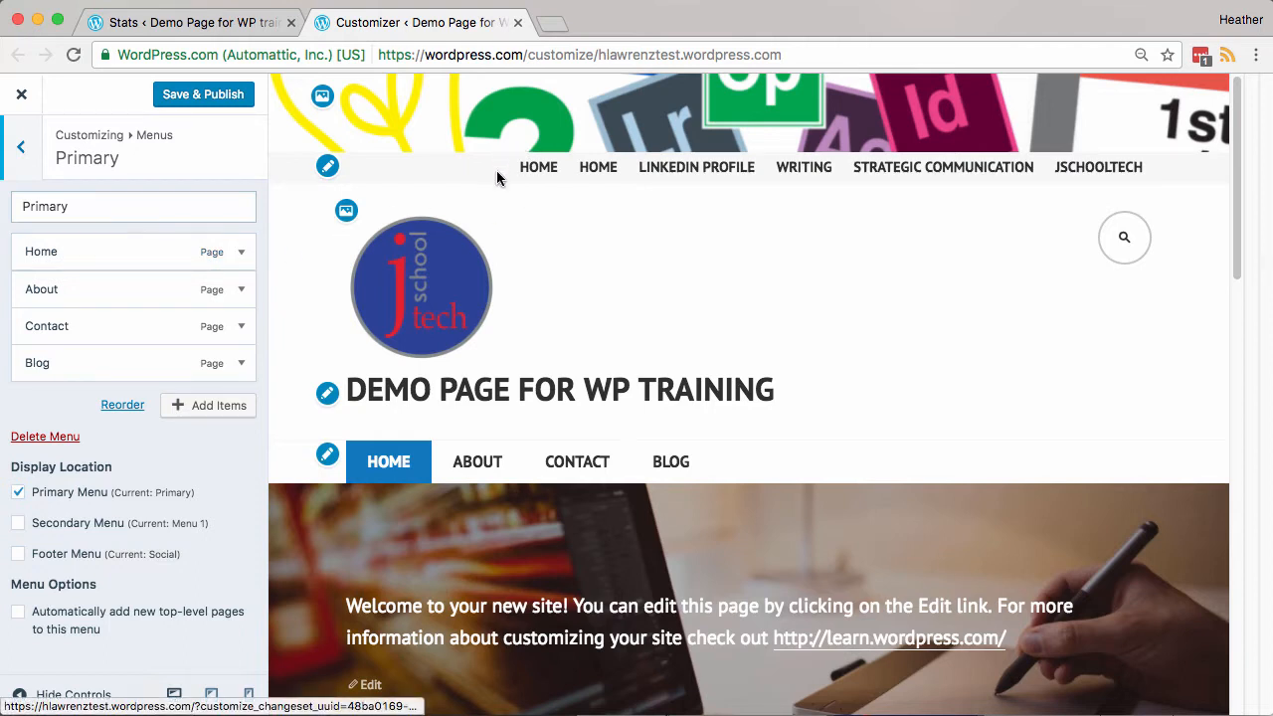
Step: Remove the Home, About and Contact pages from the Primary menu
left_click(240, 253)
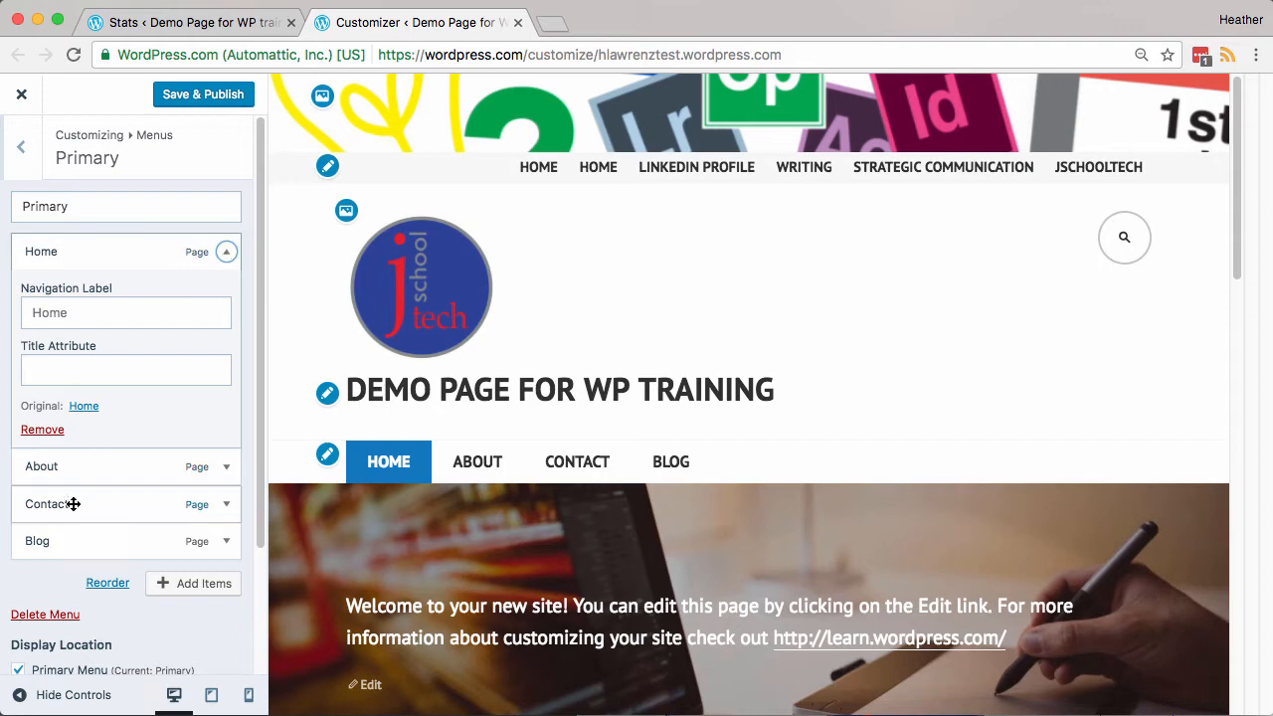
left_click(43, 430)
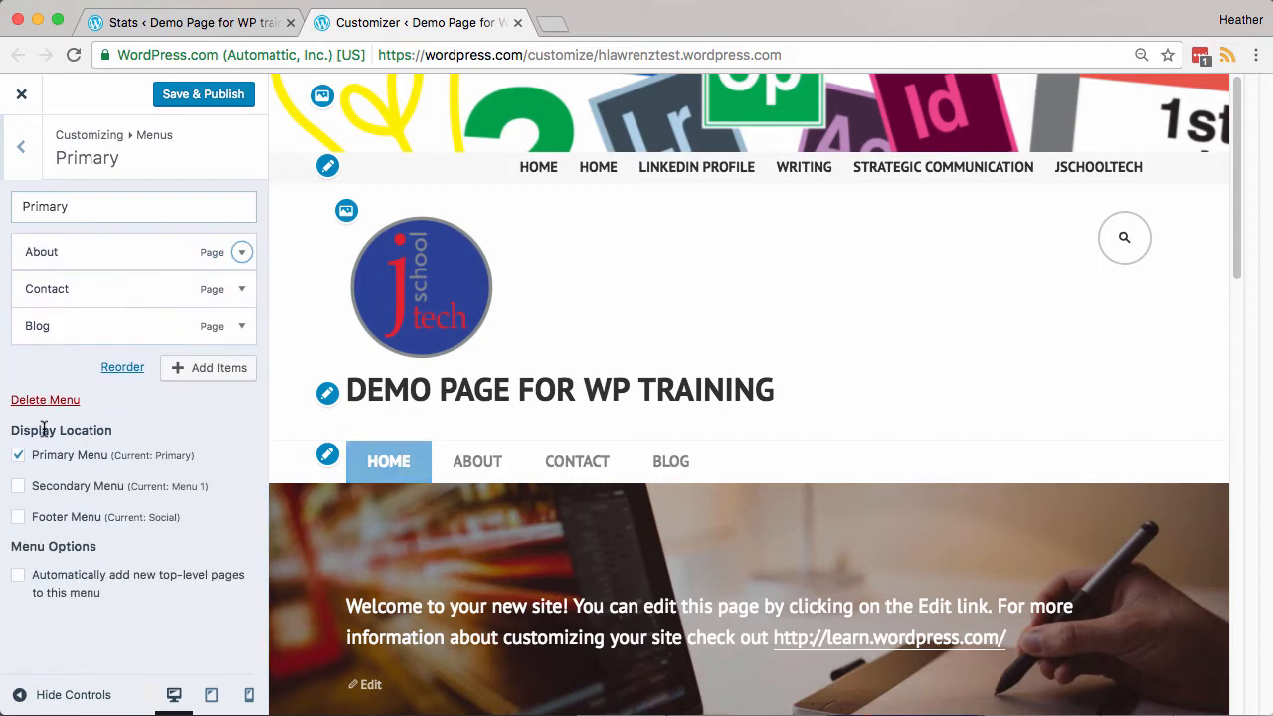
left_click(241, 252)
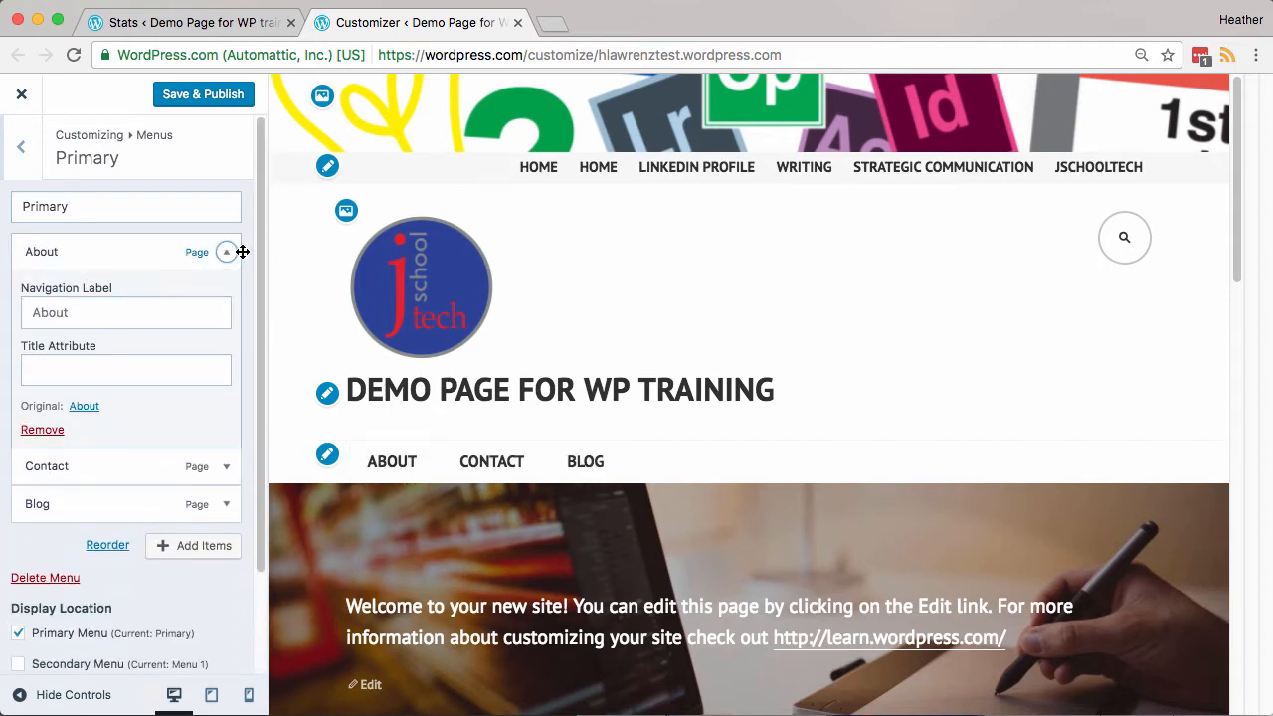
left_click(46, 430)
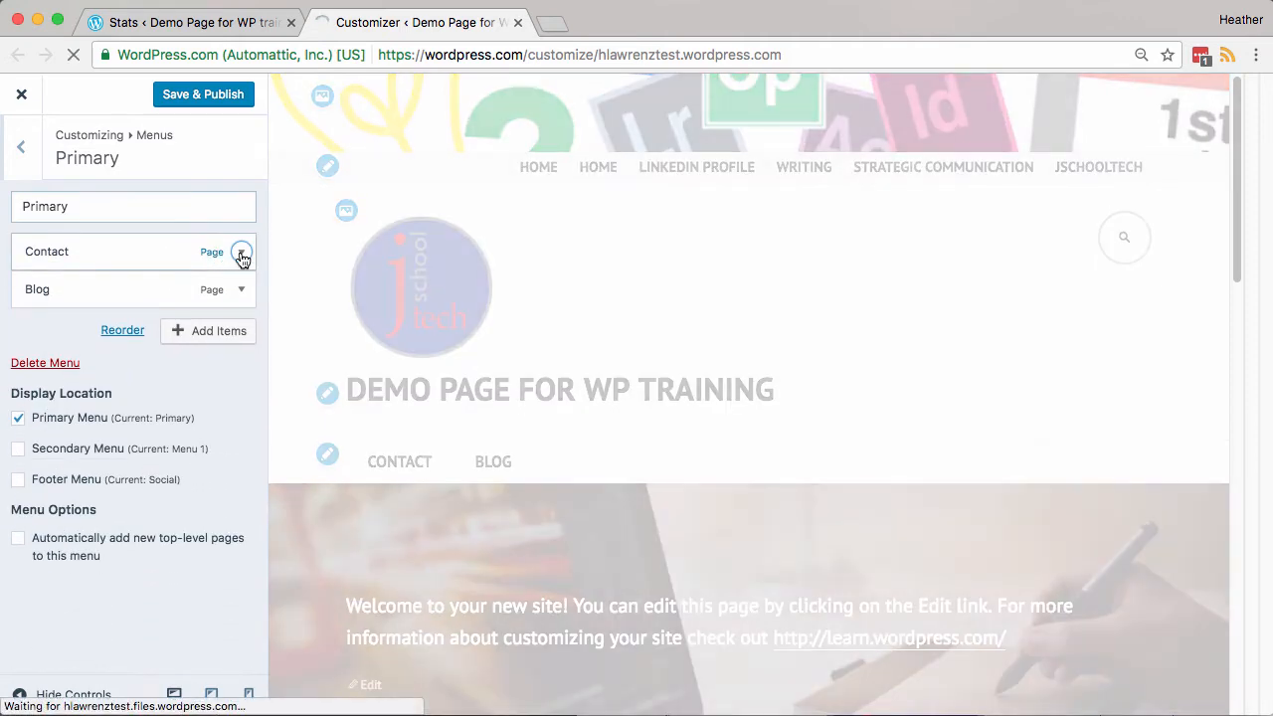
left_click(239, 253)
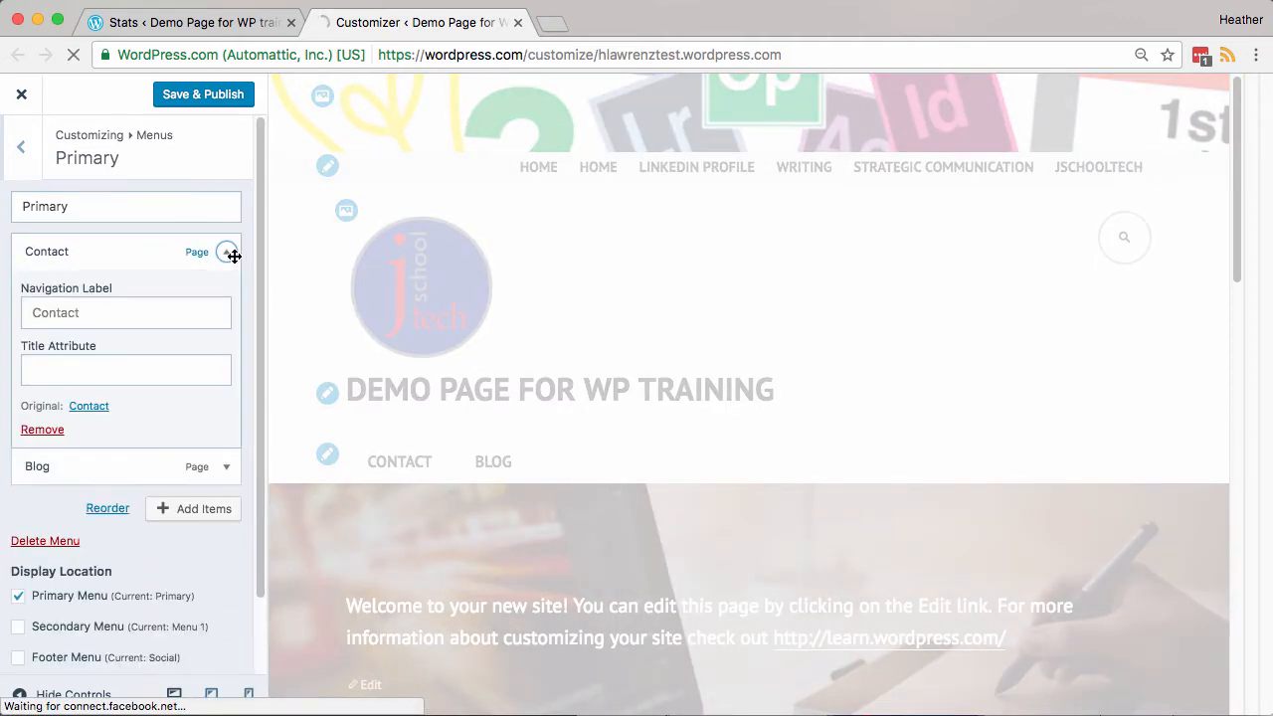
left_click(40, 429)
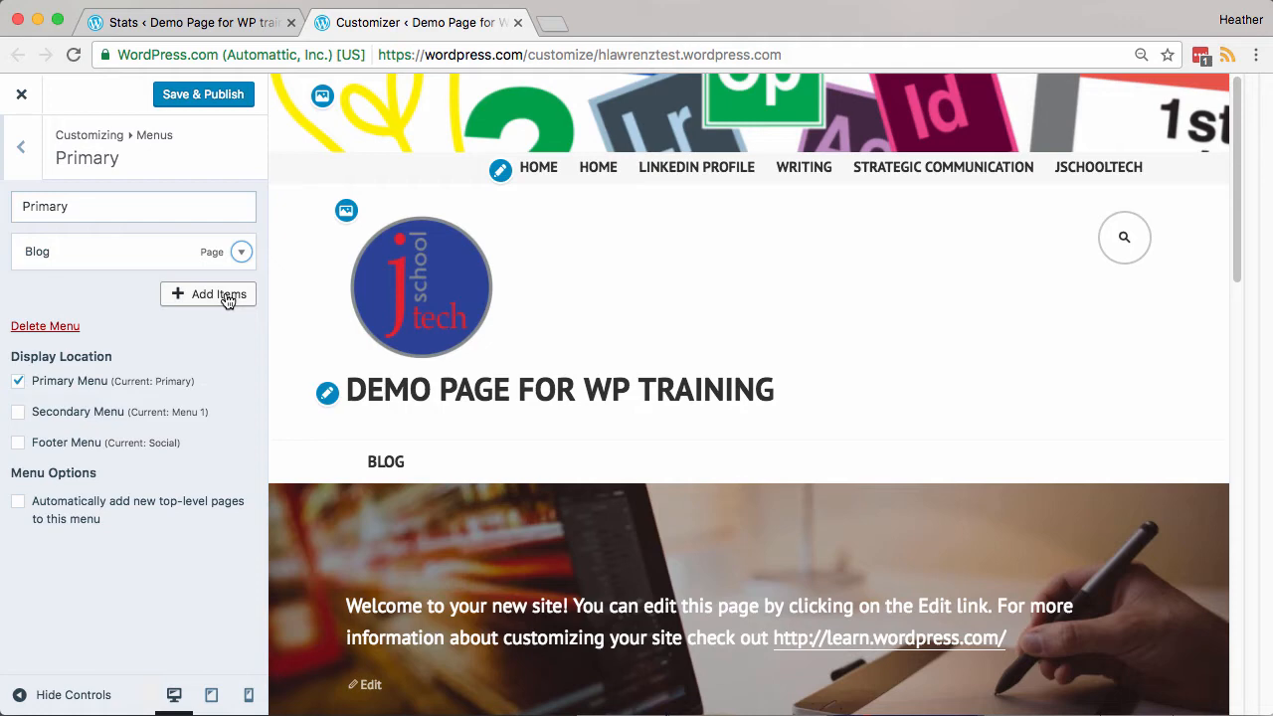
Step: Examine the item types that can be added to the Primary menu: custom links, pages, posts, testimonials and categories
left_click(199, 297)
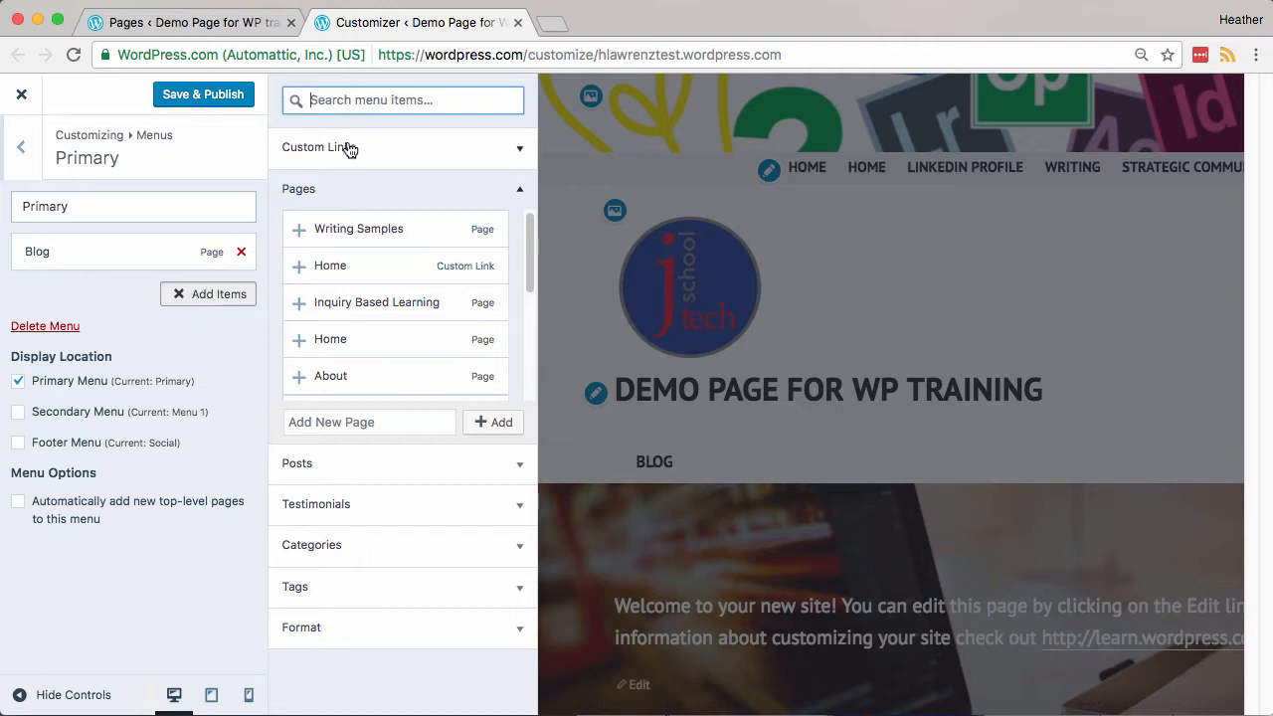
left_click(519, 189)
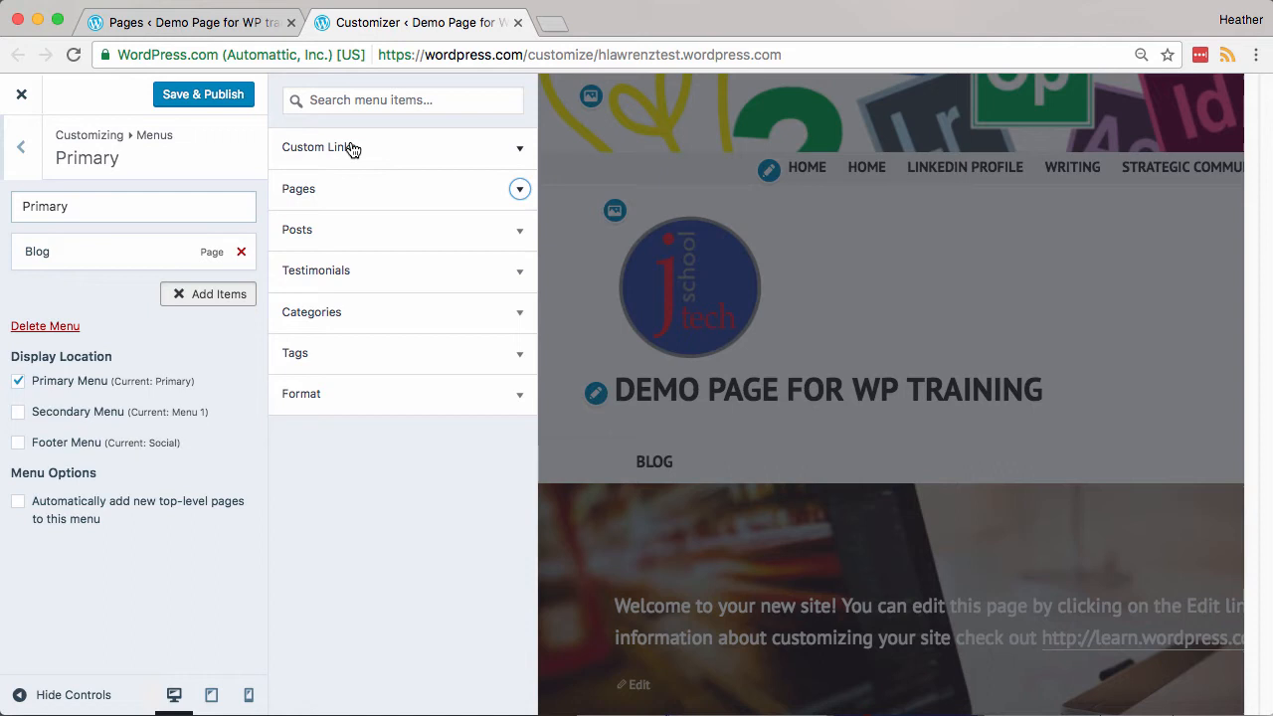
left_click(519, 149)
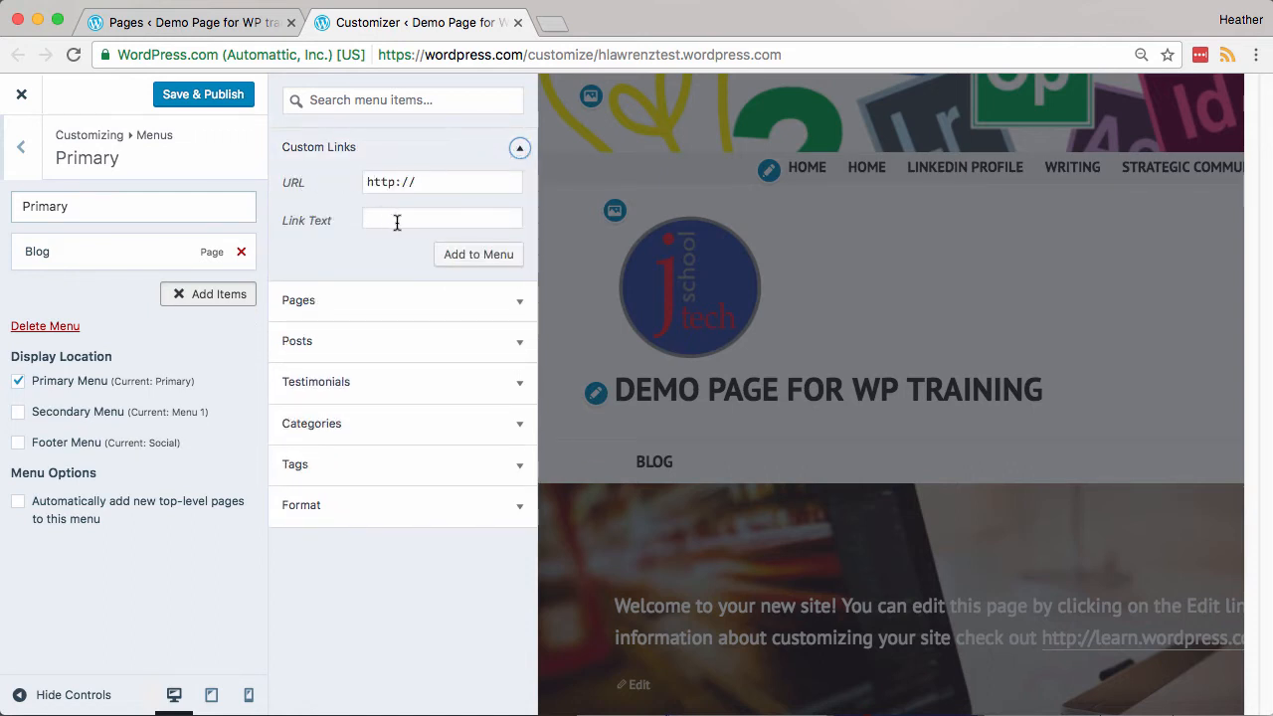
left_click(515, 305)
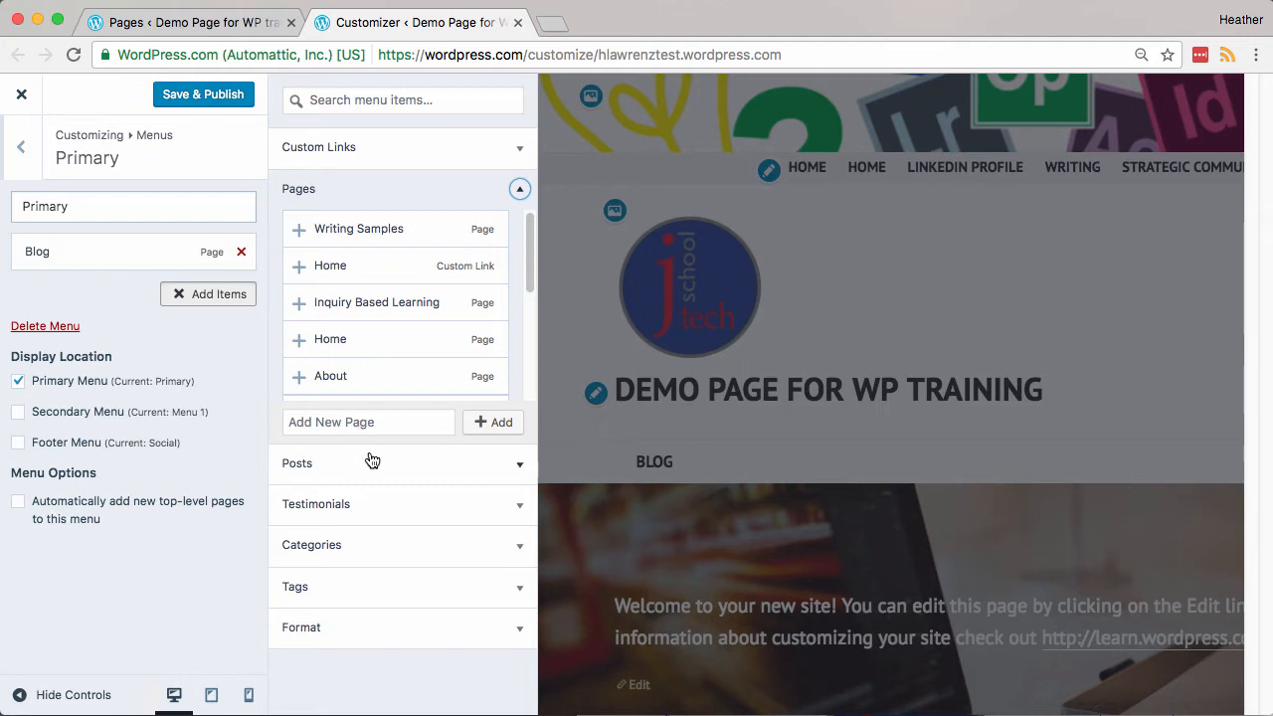
left_click(521, 465)
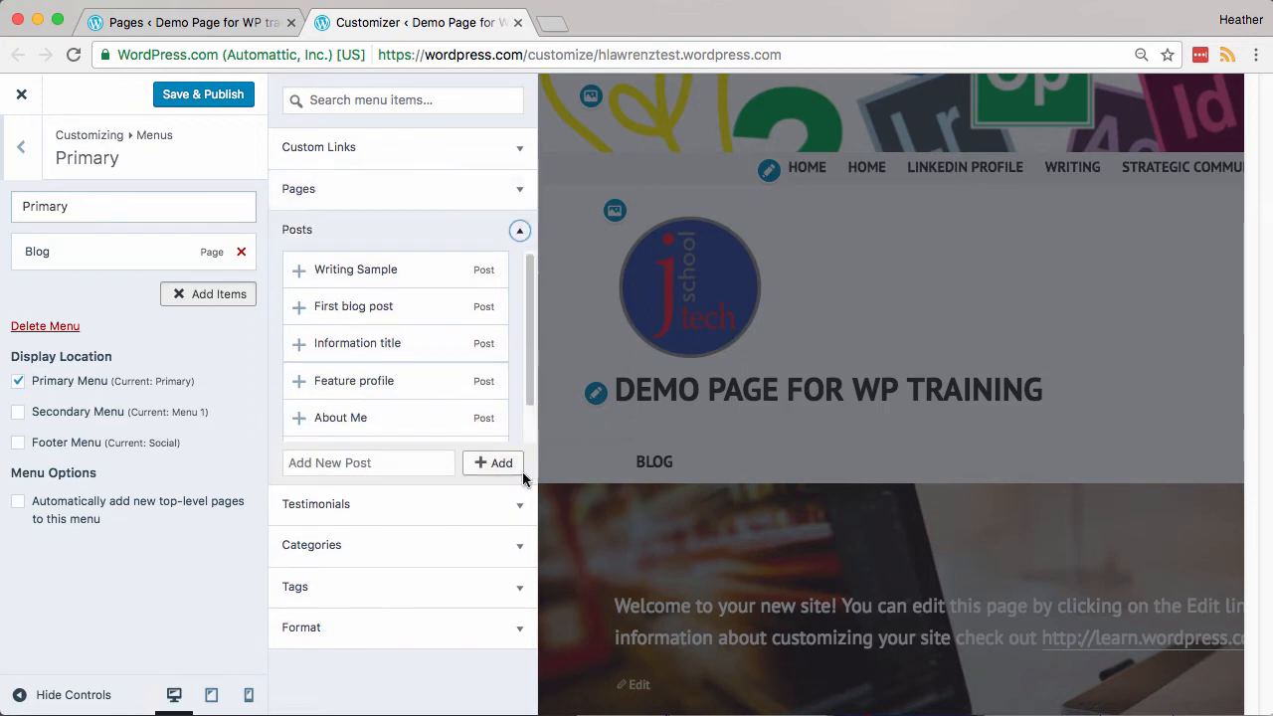
left_click(518, 509)
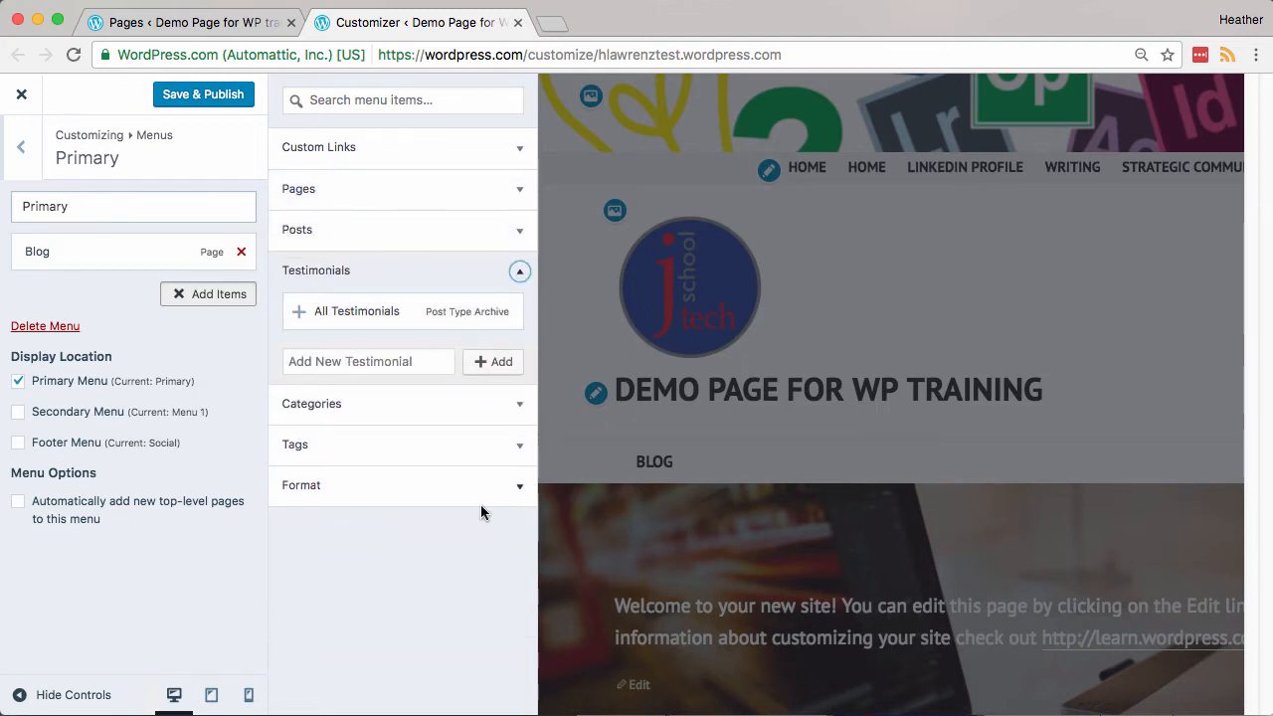
left_click(513, 405)
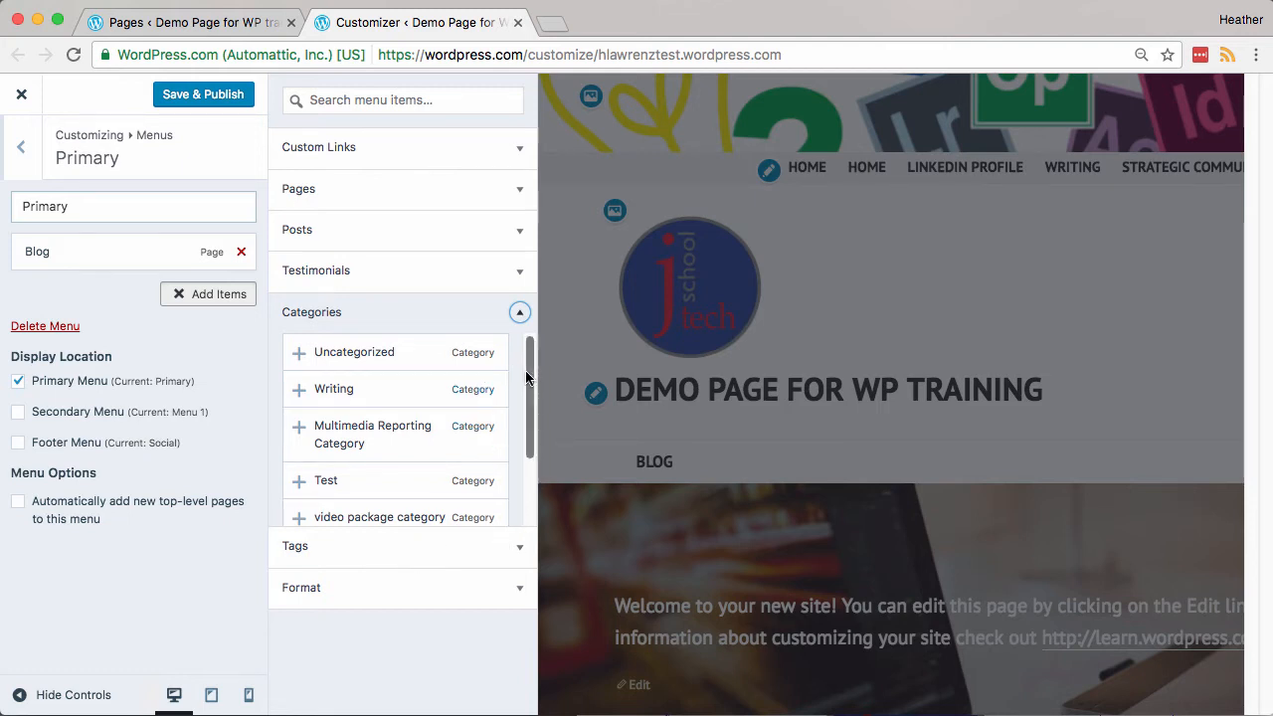
left_click(518, 313)
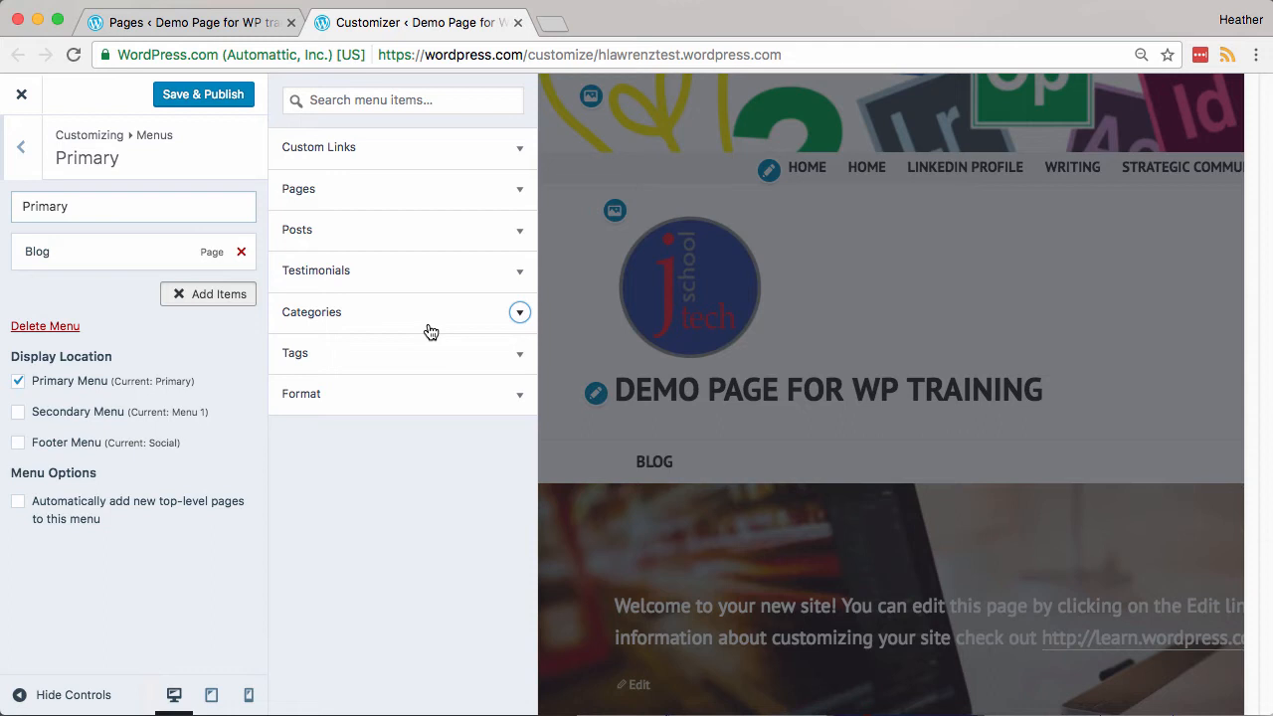
Step: Create a new page named Visual Branding within the Primary menu's available pages, add it to the menu, and publish the changes
left_click(518, 194)
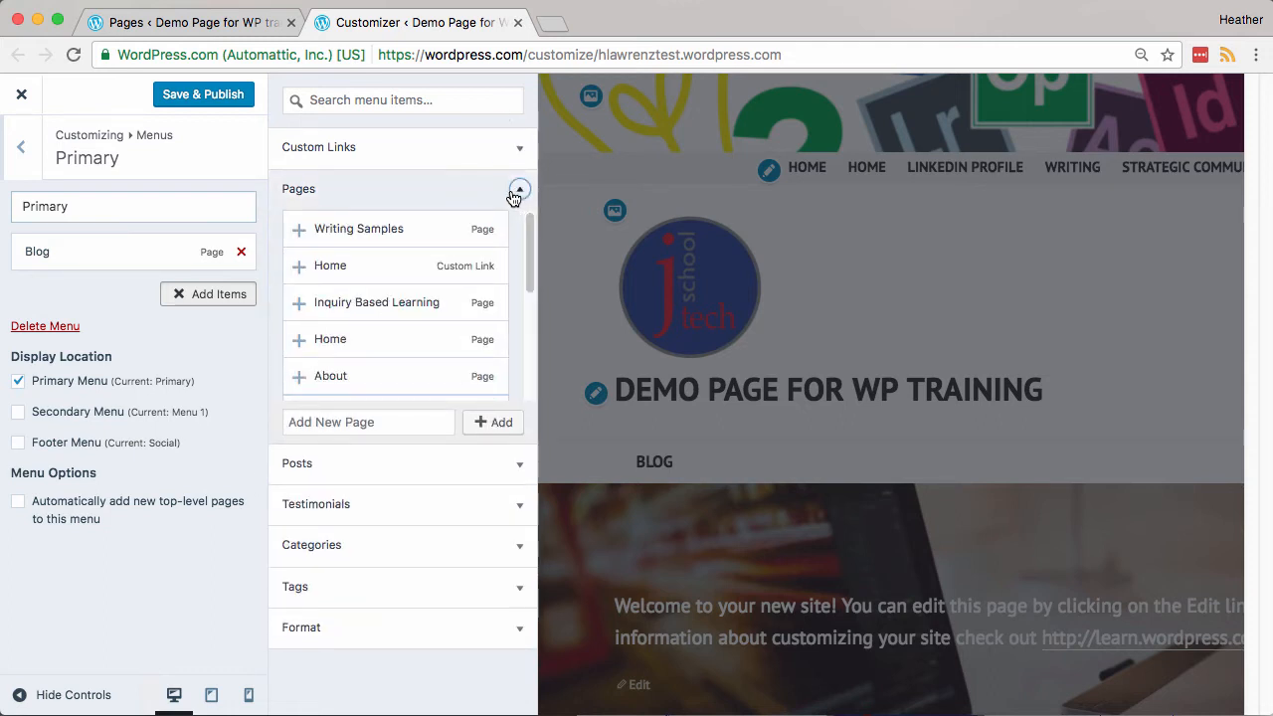
scroll(329, 347, "down", 5)
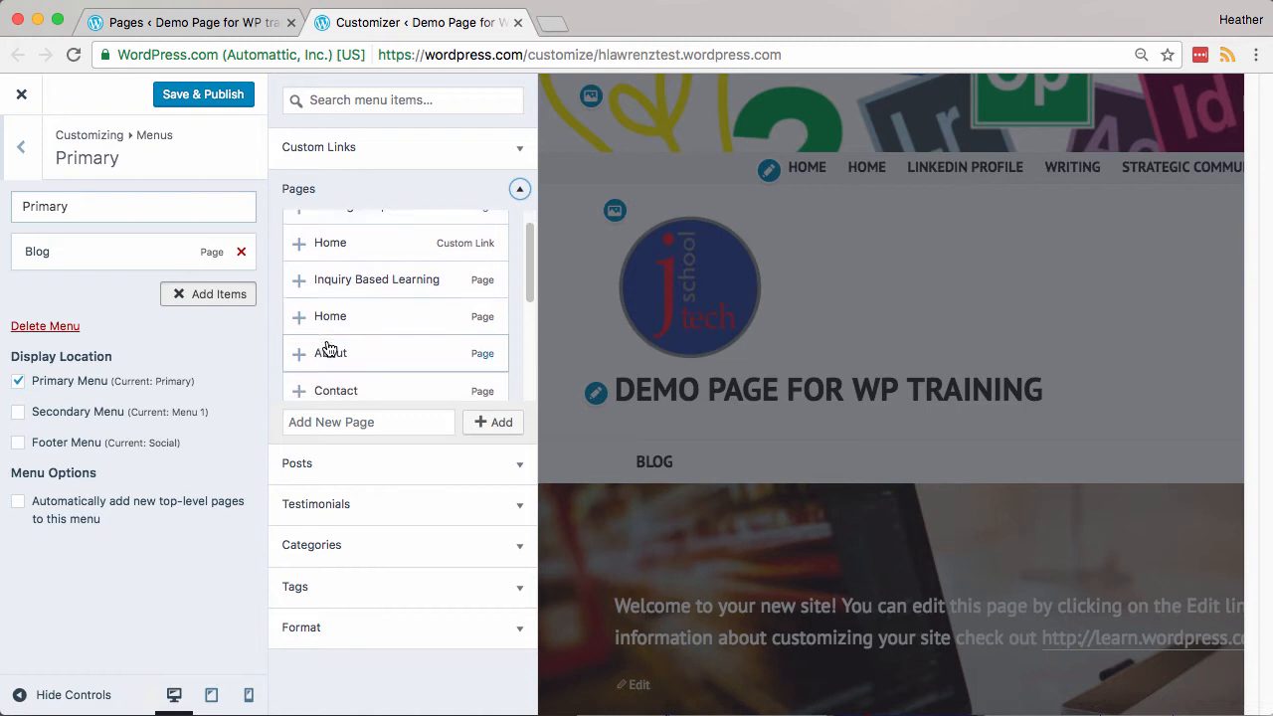
scroll(329, 347, "down", 1)
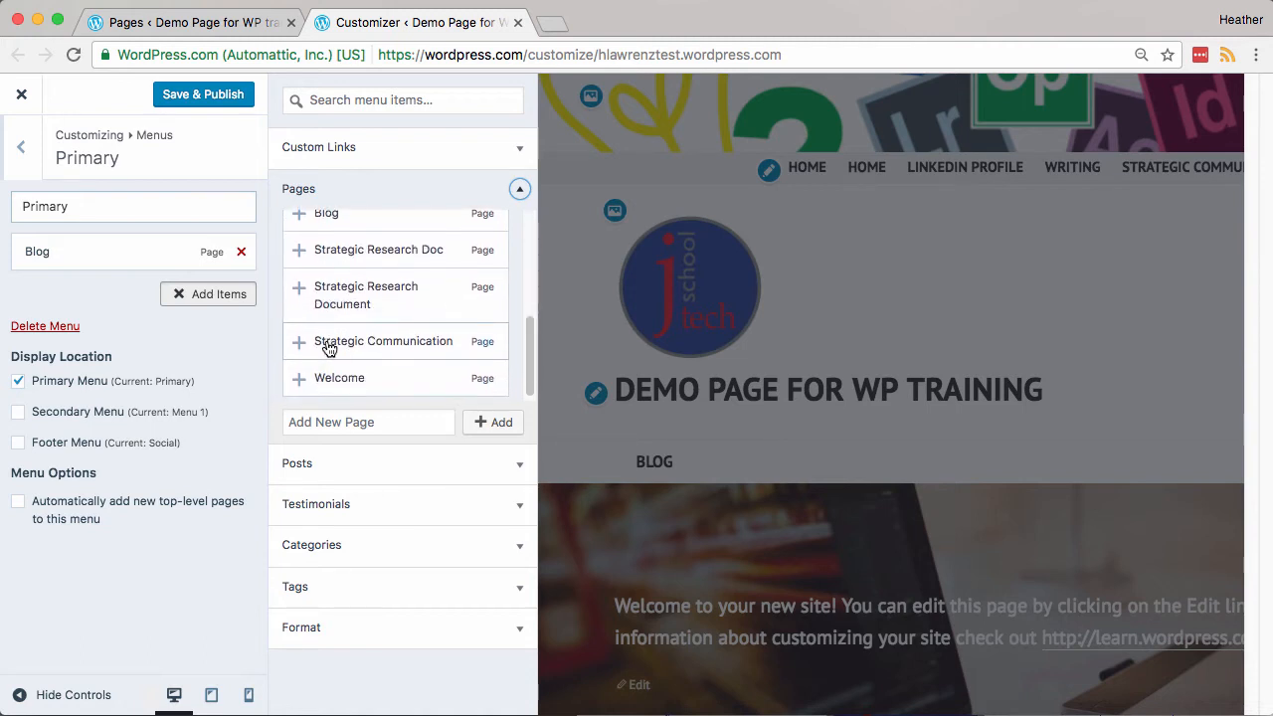
left_click(328, 422)
type("Vis")
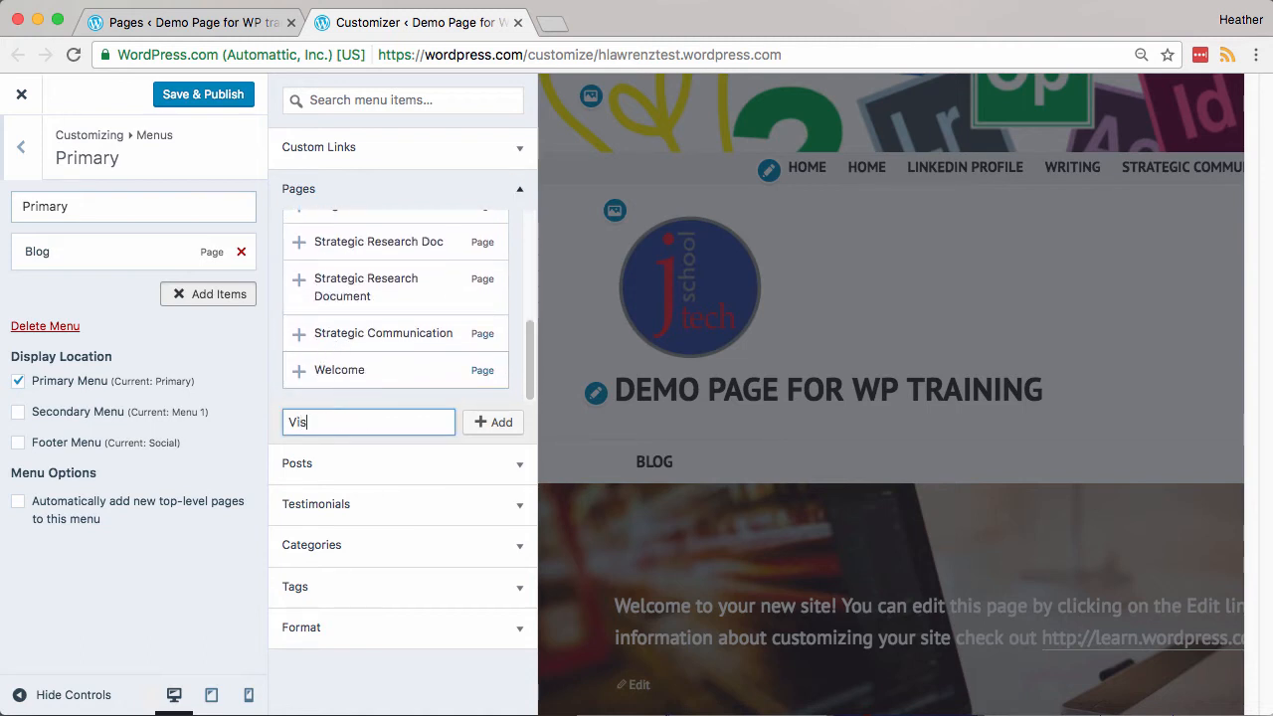
type("ual Branding")
left_click(487, 423)
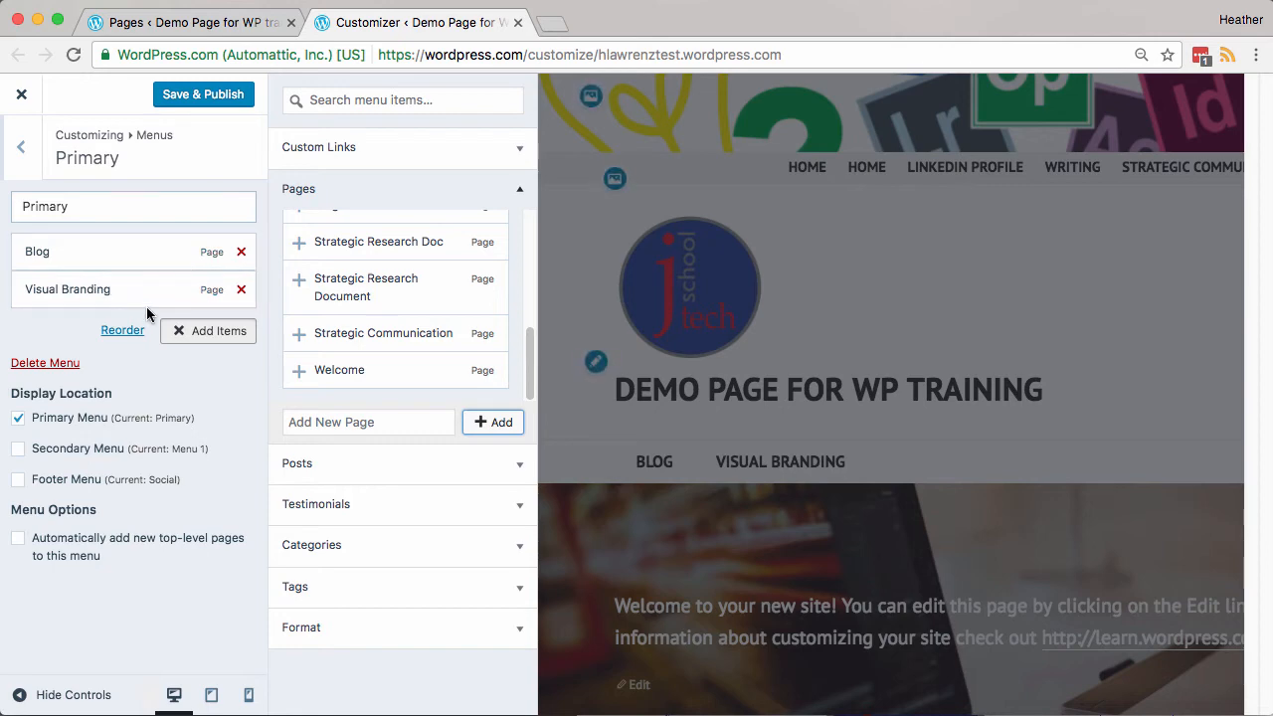
left_click(217, 97)
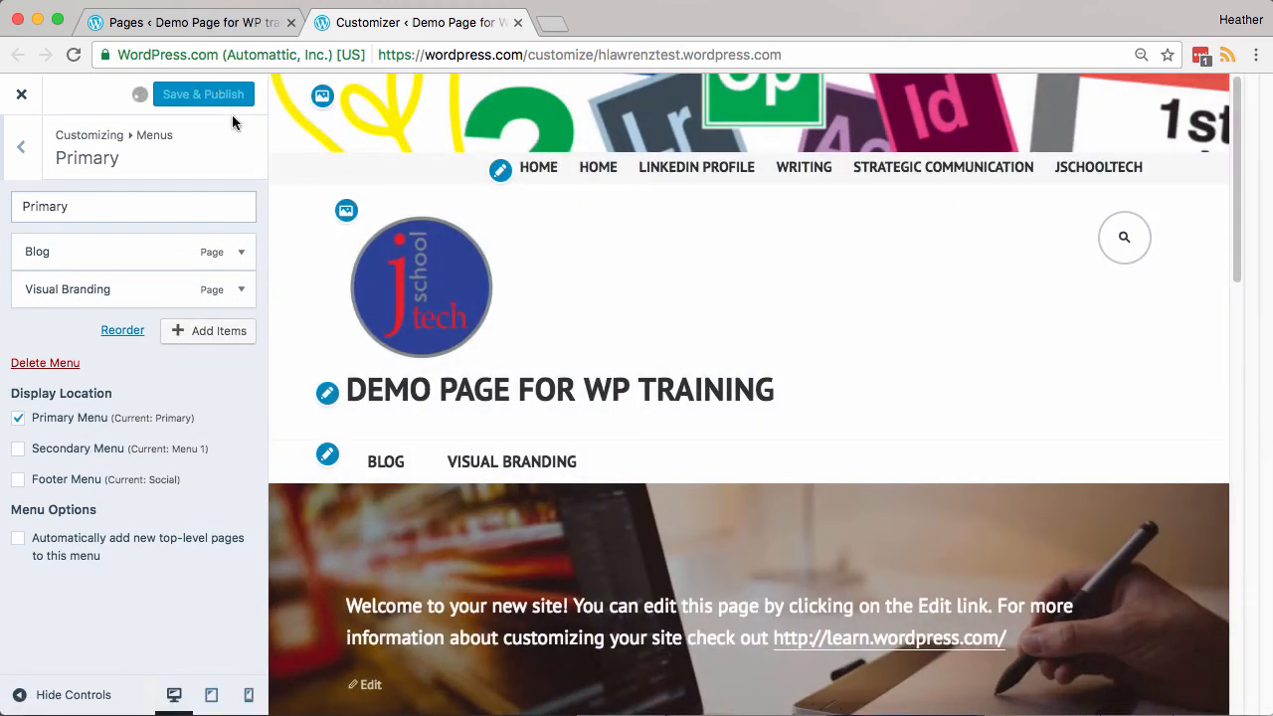
Step: Check the site's published pages list for the new Visual Branding page and show its available actions
left_click(183, 26)
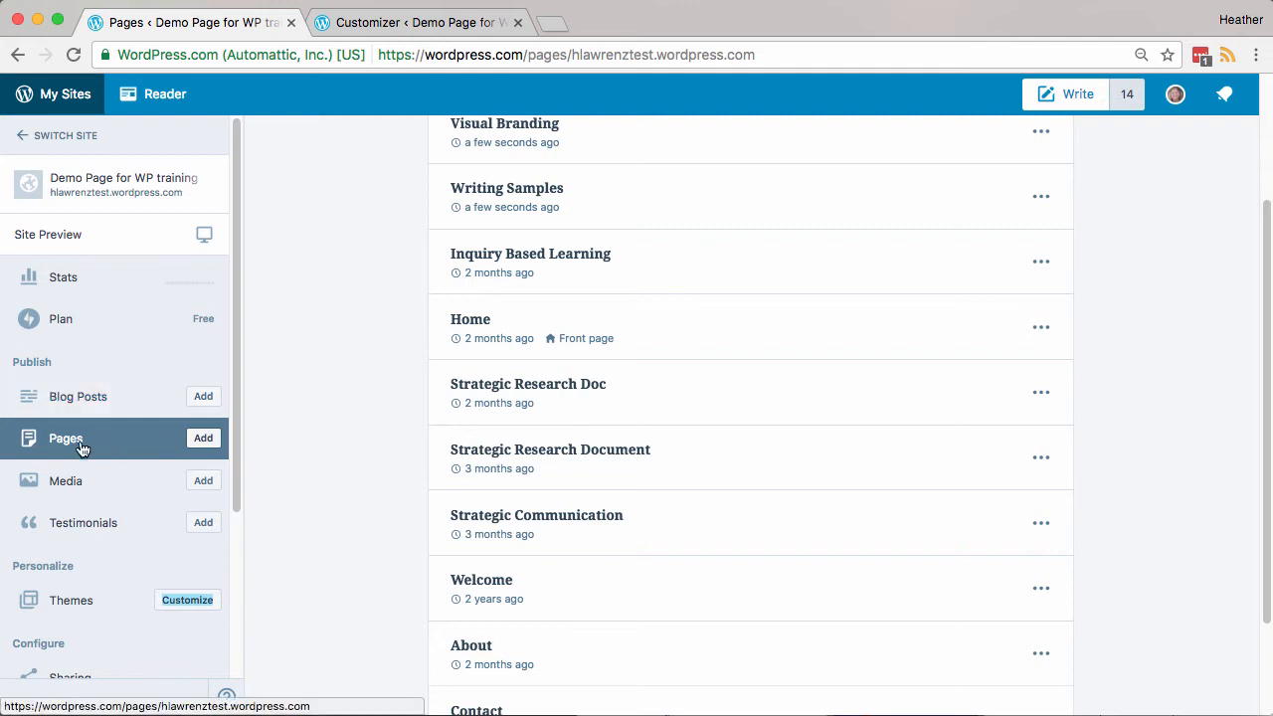
scroll(332, 431, "up", 1)
scroll(332, 440, "up", 3)
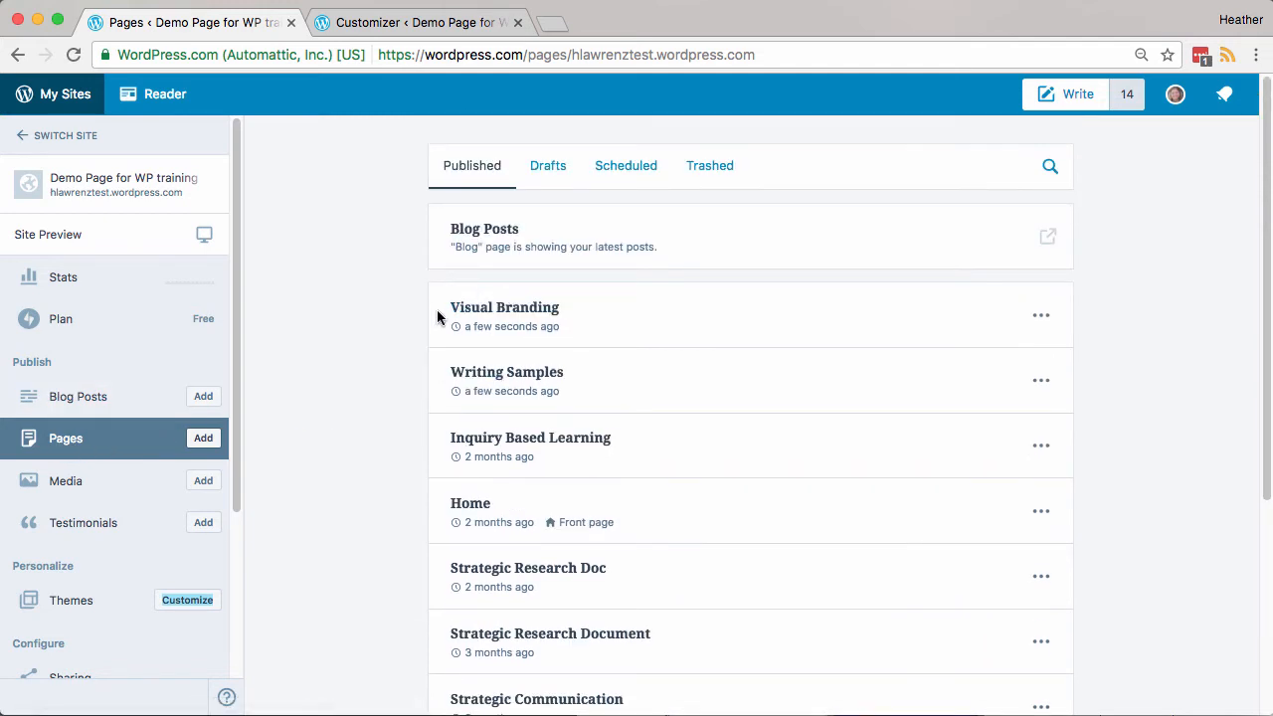
left_click(1041, 321)
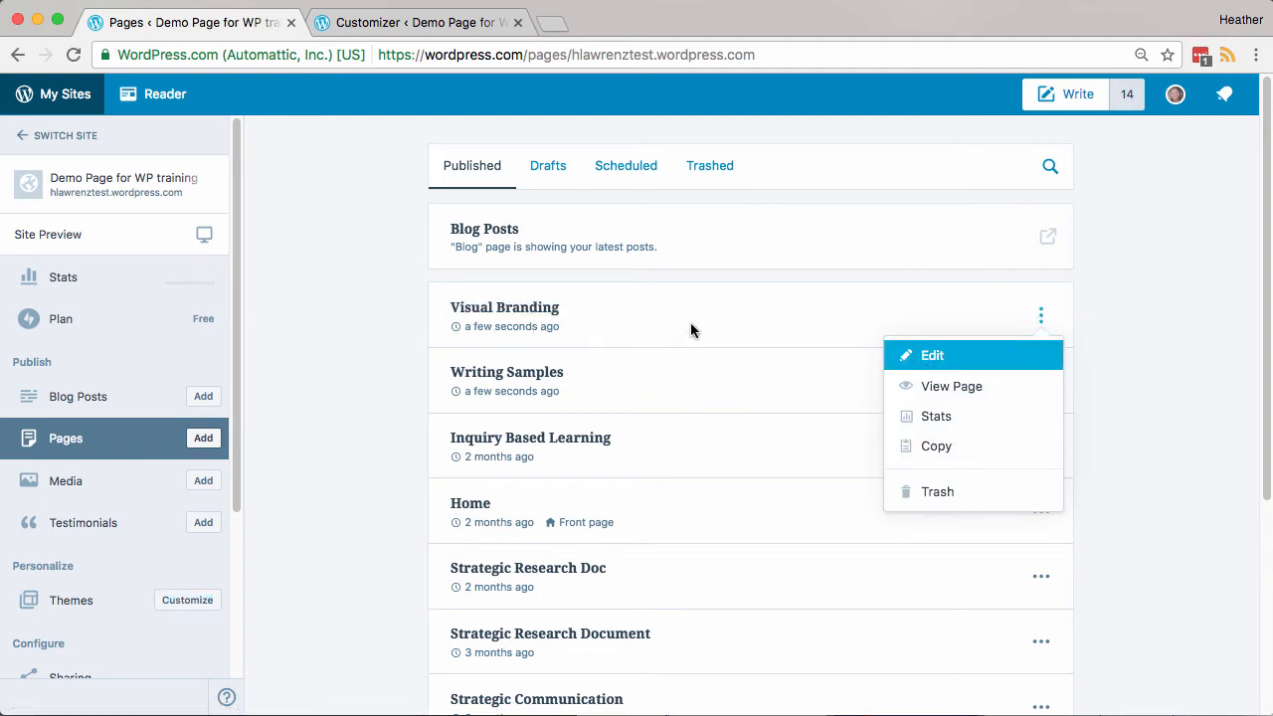
Step: Return to the Customizer and add the Writing category and the Social Media post to the Primary menu
left_click(386, 22)
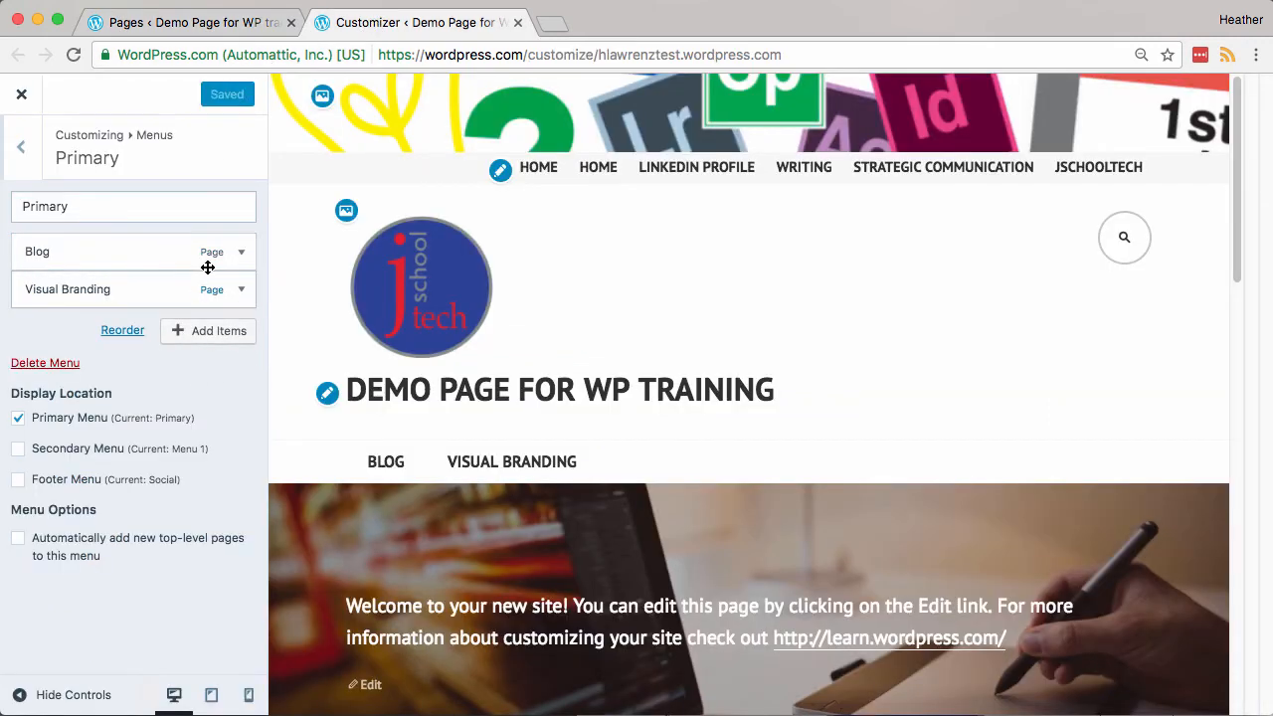
left_click(221, 333)
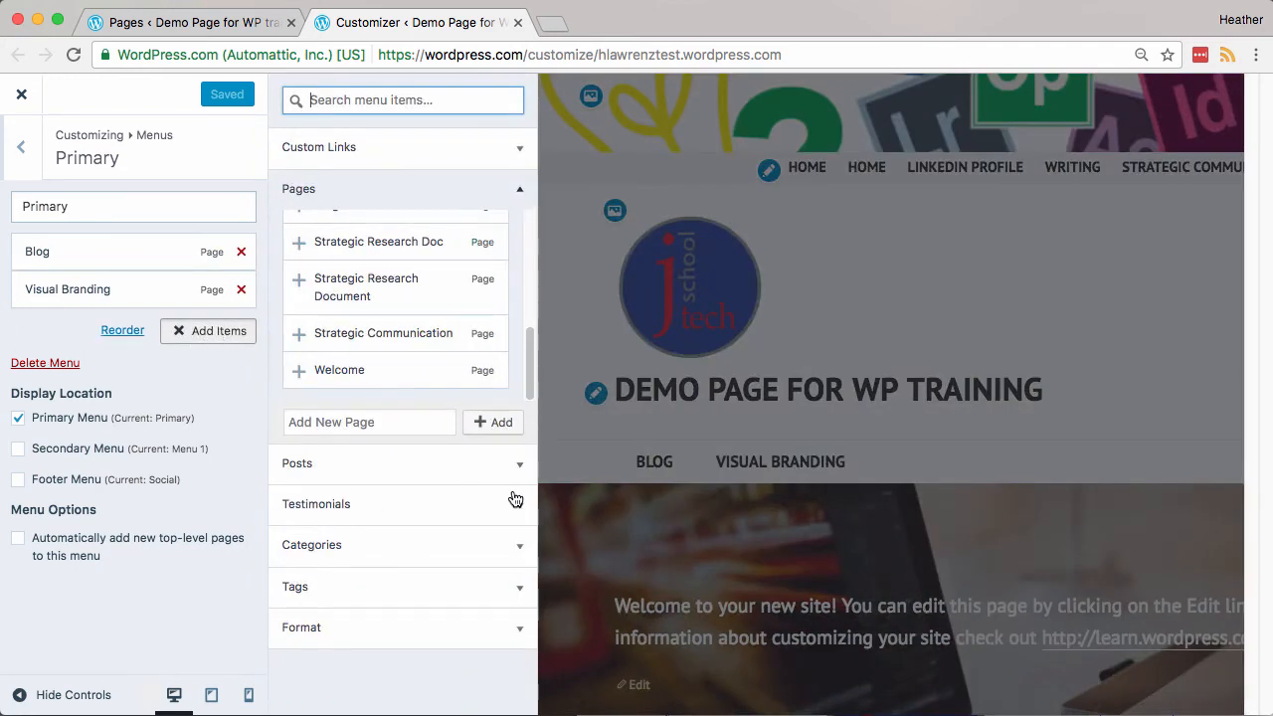
left_click(519, 547)
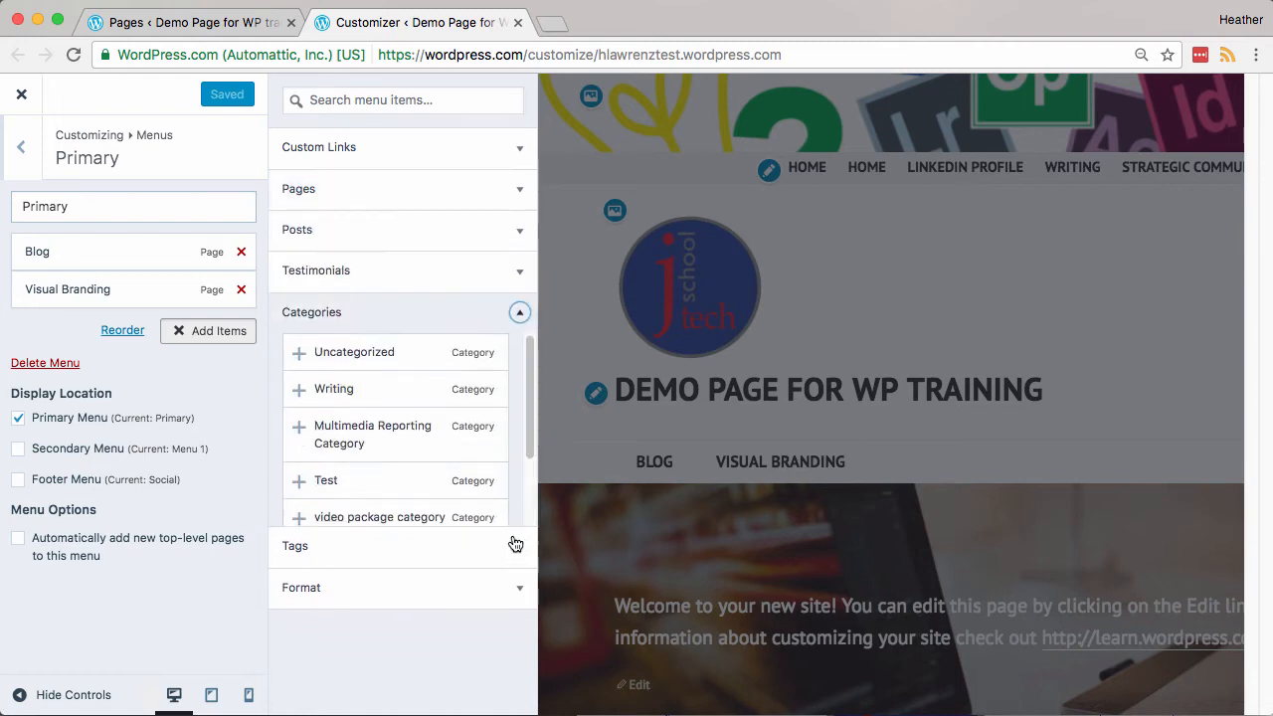
left_click(299, 390)
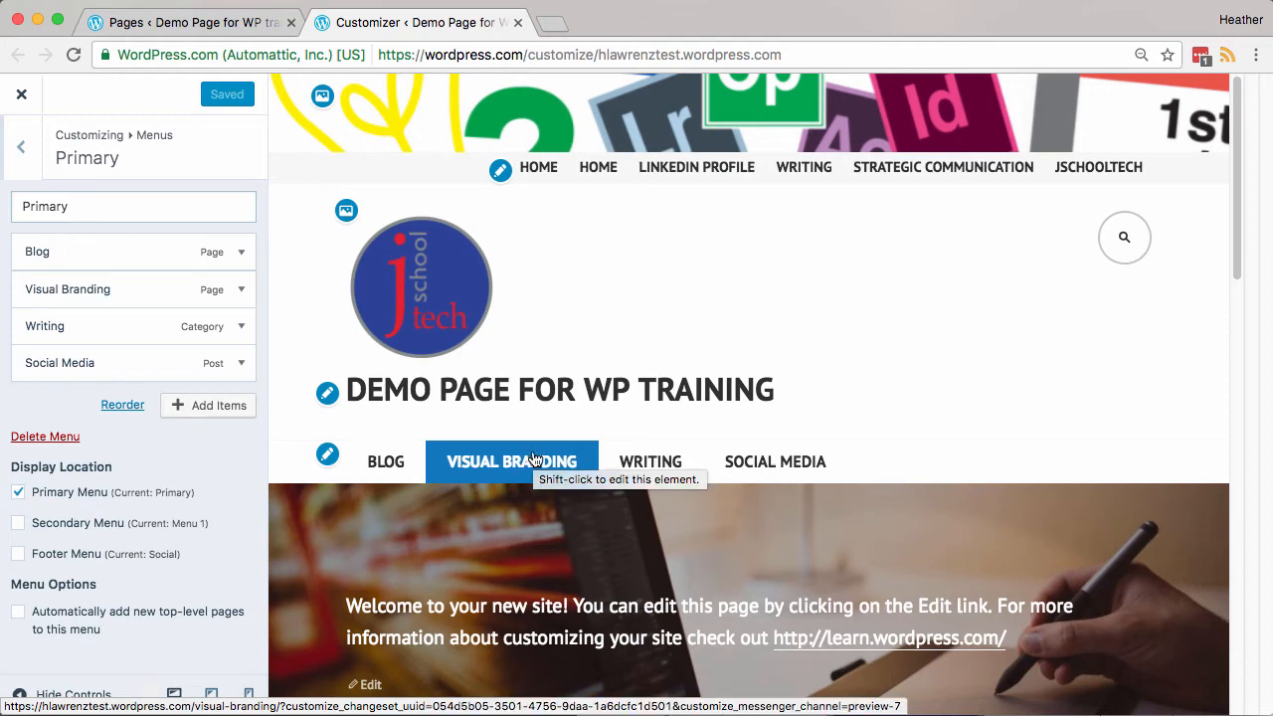
Step: Preview the Visual Branding page through the site's primary navigation and look over its content
left_click(534, 461)
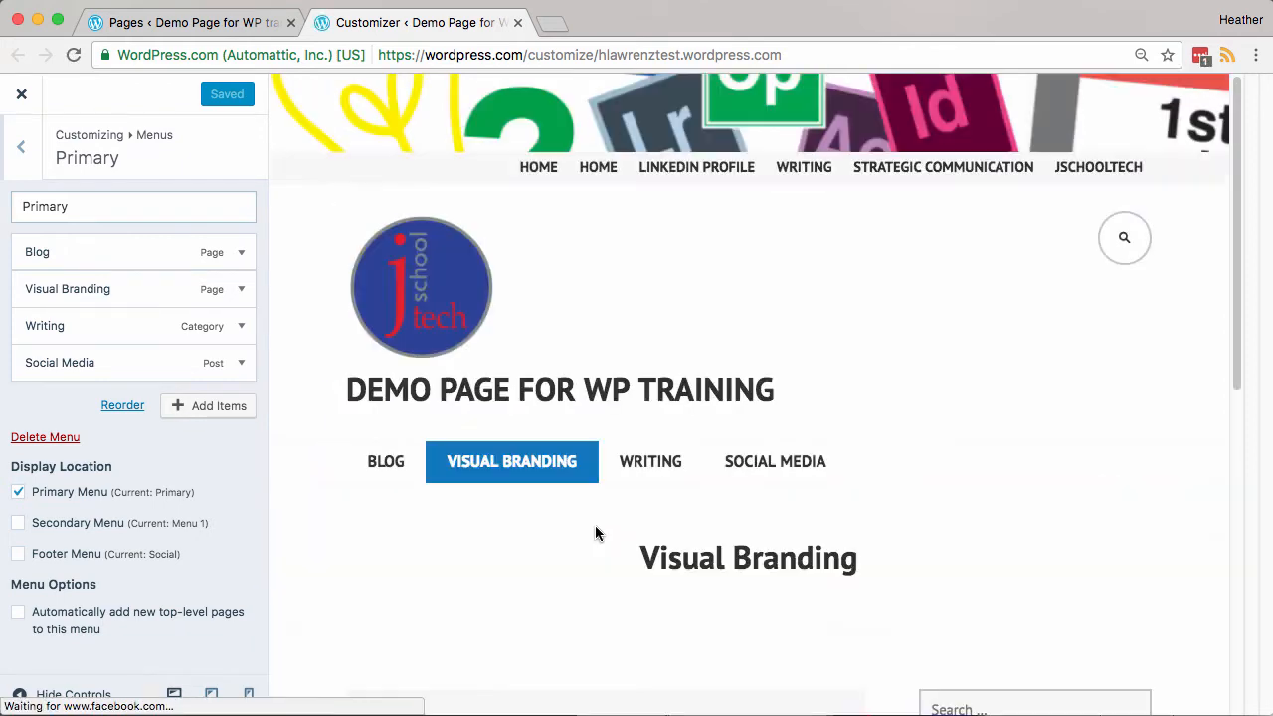
scroll(595, 528, "down", 5)
scroll(595, 532, "up", 3)
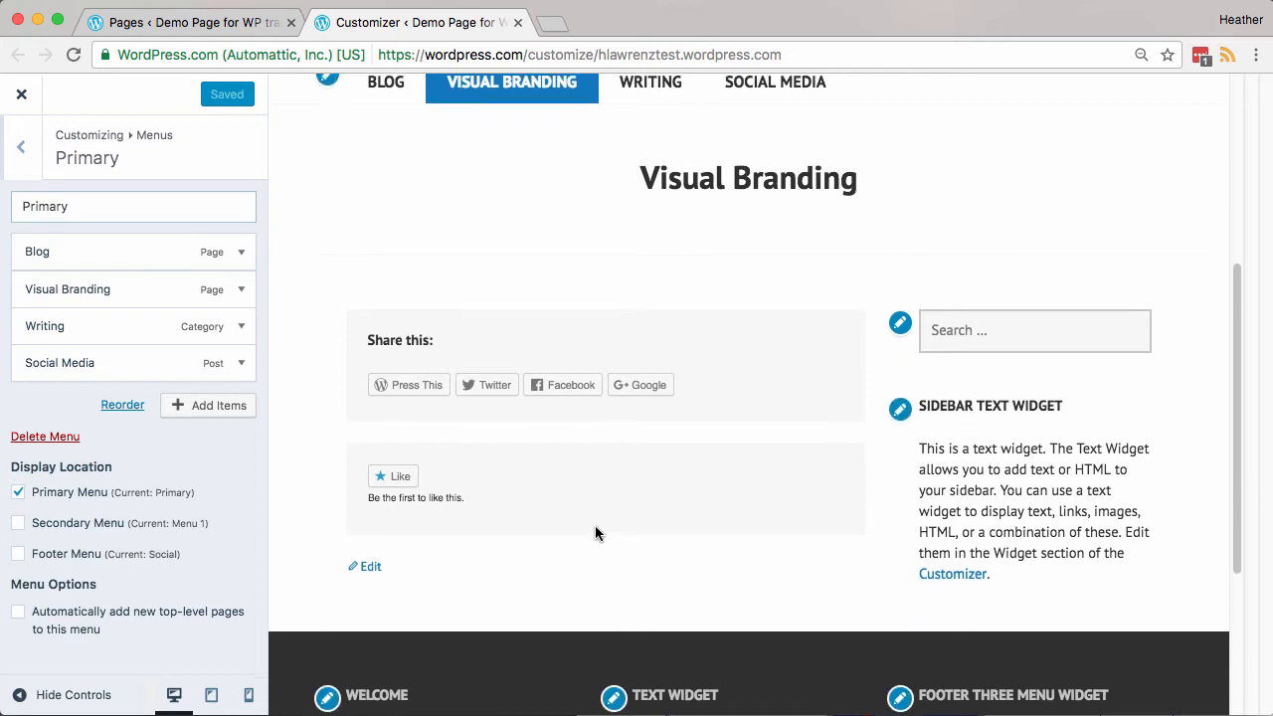
scroll(595, 533, "up", 2)
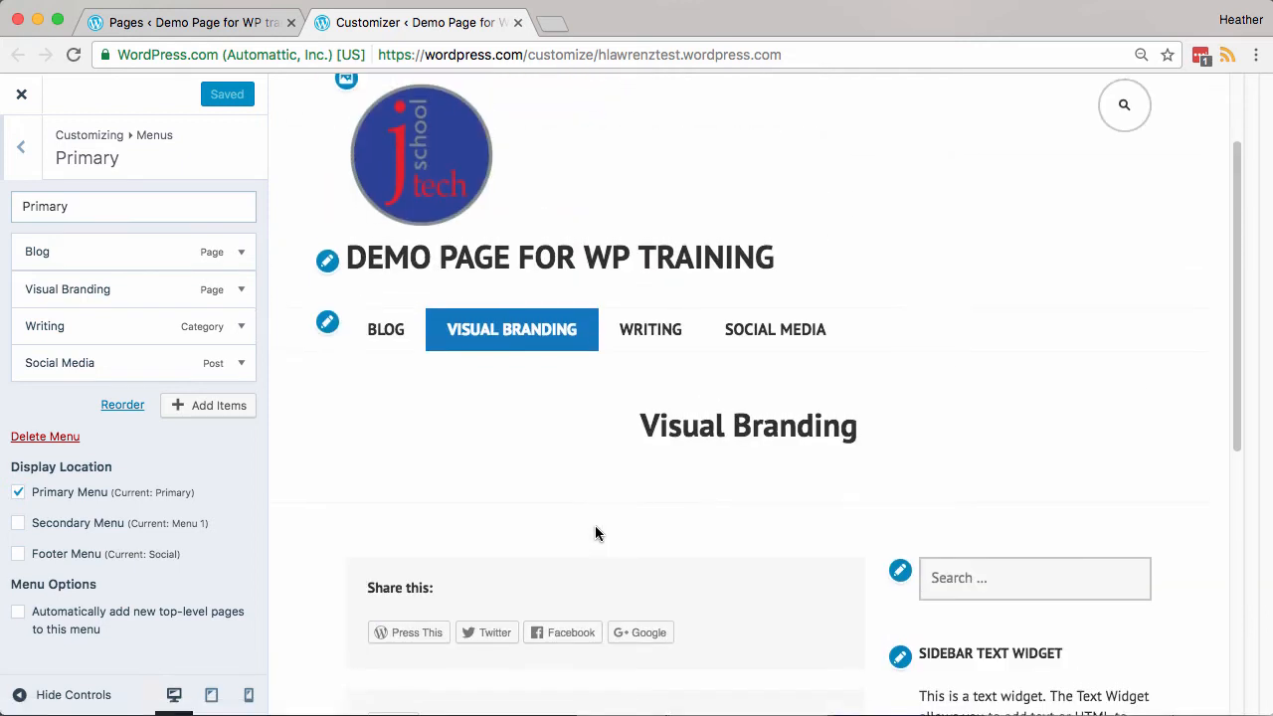
Step: Preview the Writing category page and the Social Media post through the site's primary navigation and look over their content
left_click(644, 371)
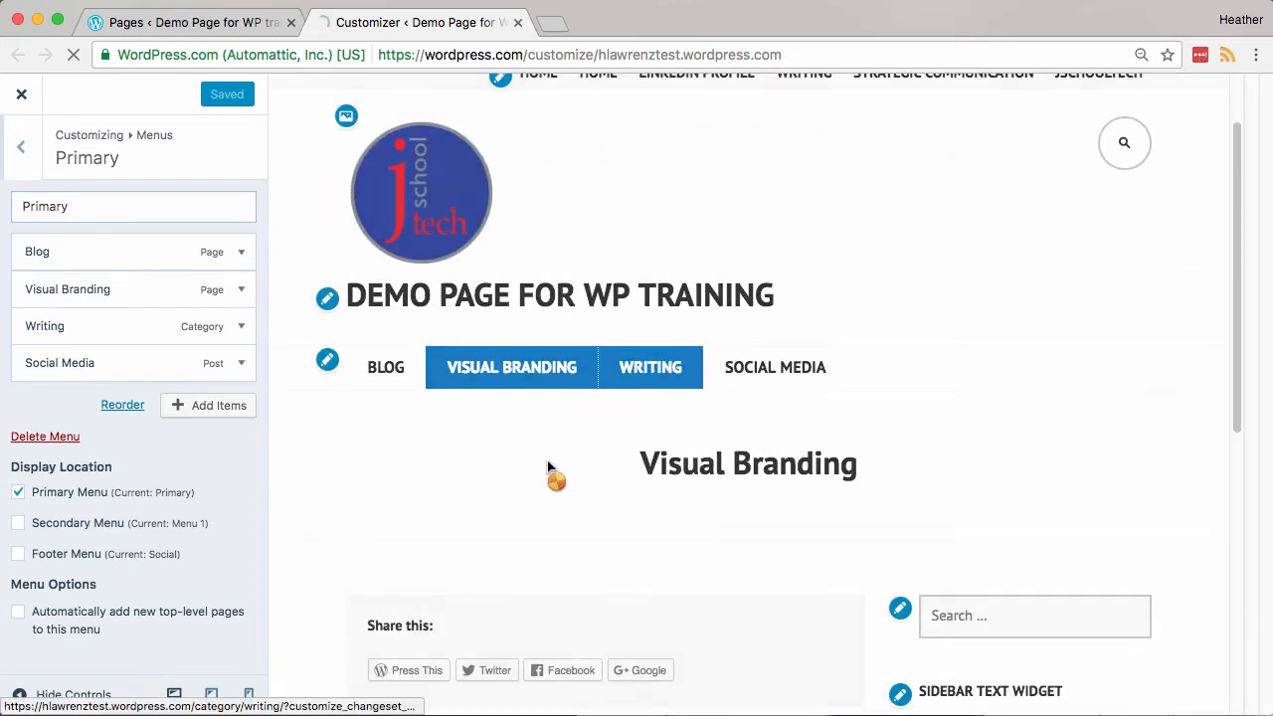
scroll(623, 463, "down", 8)
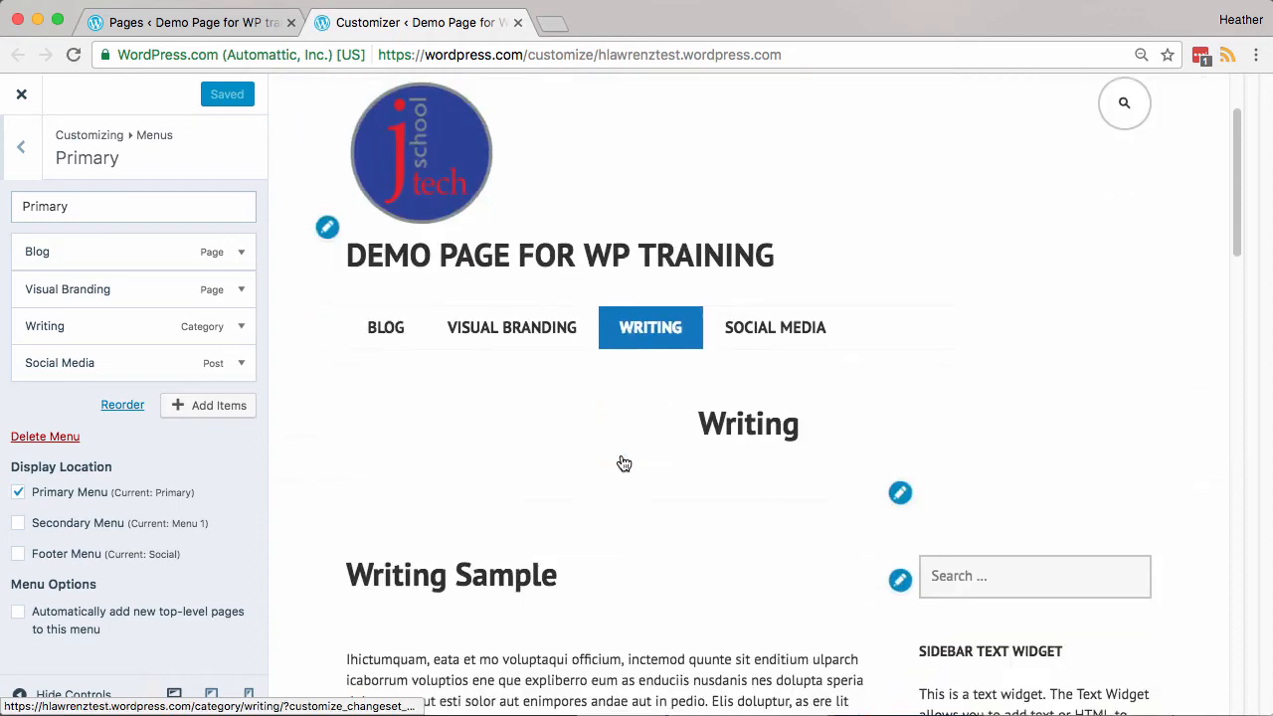
scroll(624, 463, "down", 5)
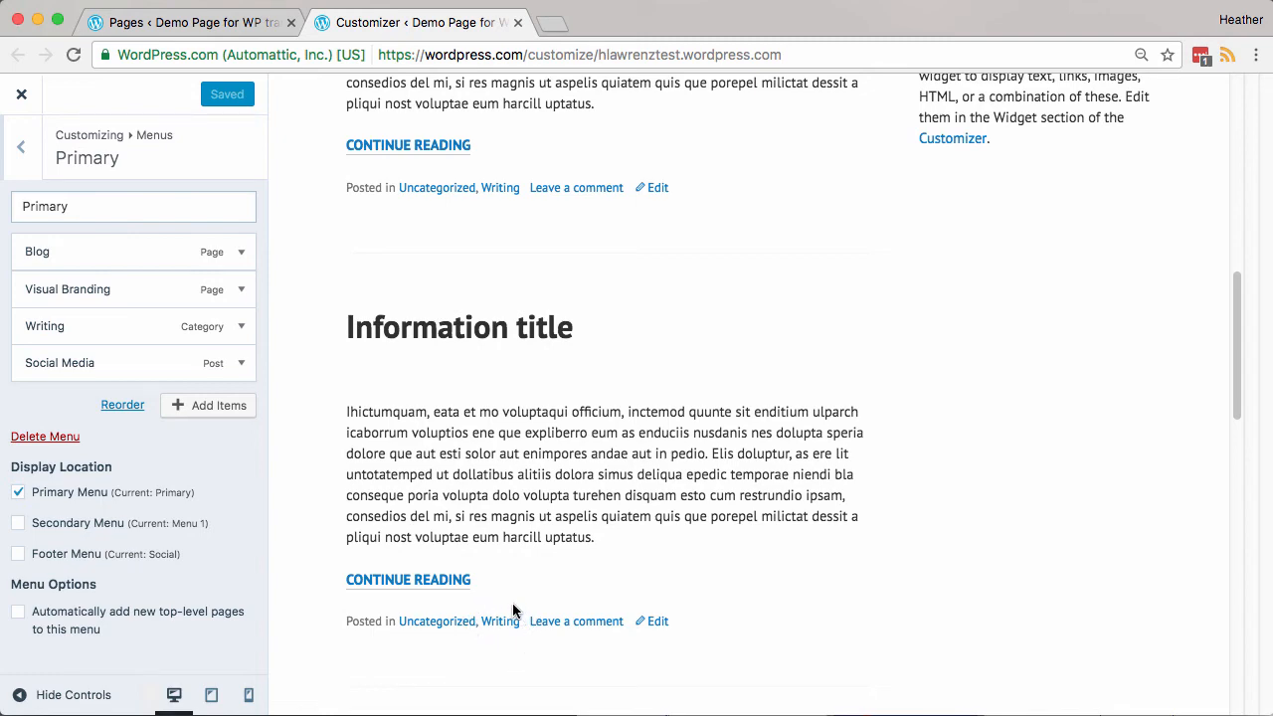
scroll(786, 539, "down", 5)
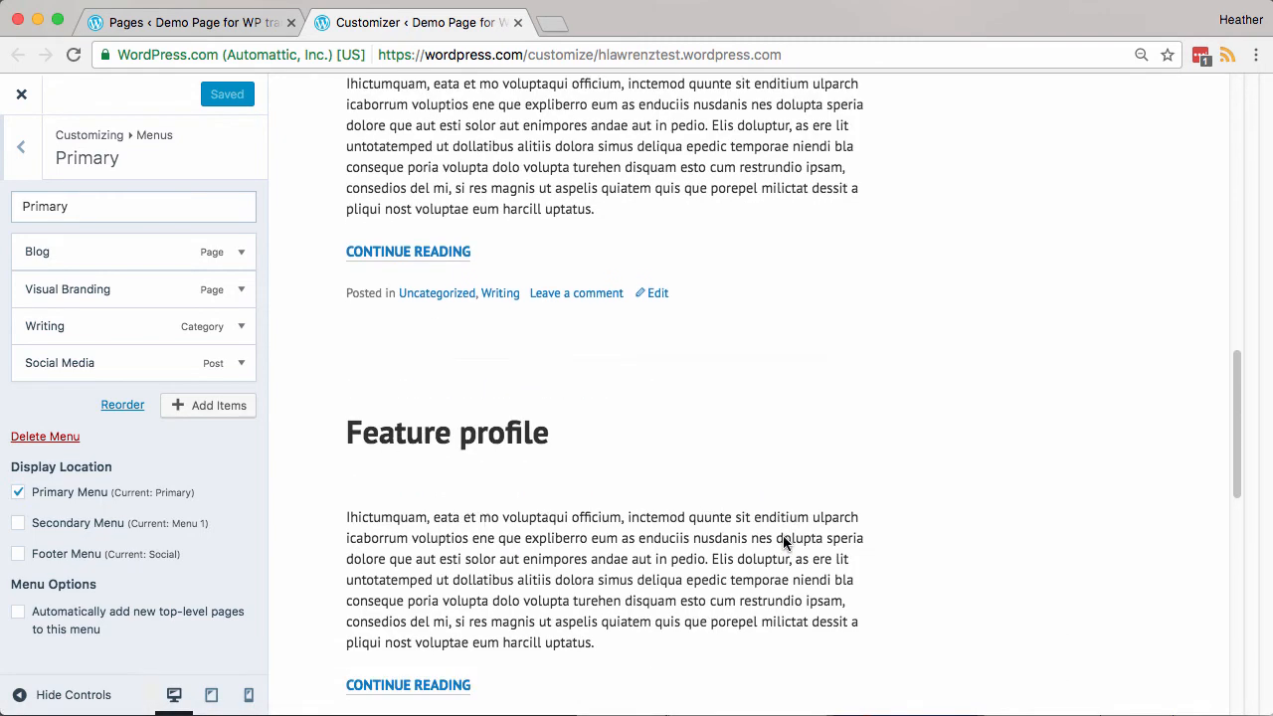
scroll(783, 542, "down", 10)
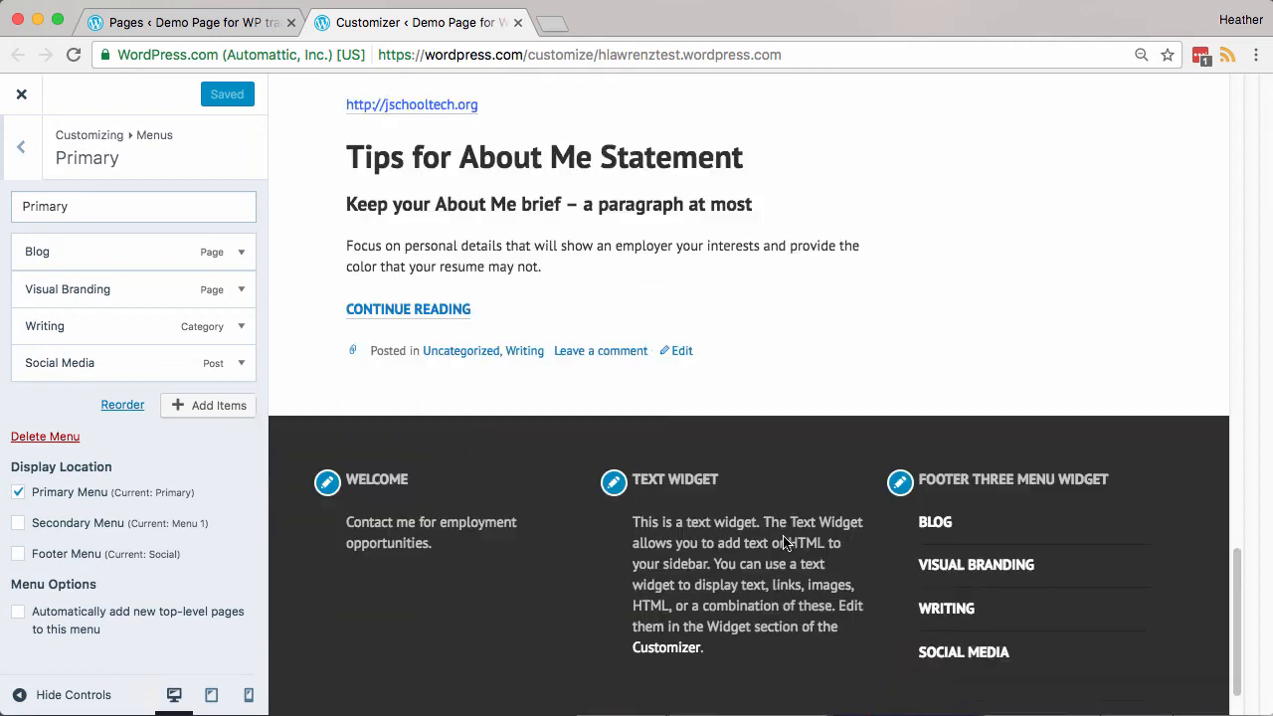
scroll(783, 537, "up", 15)
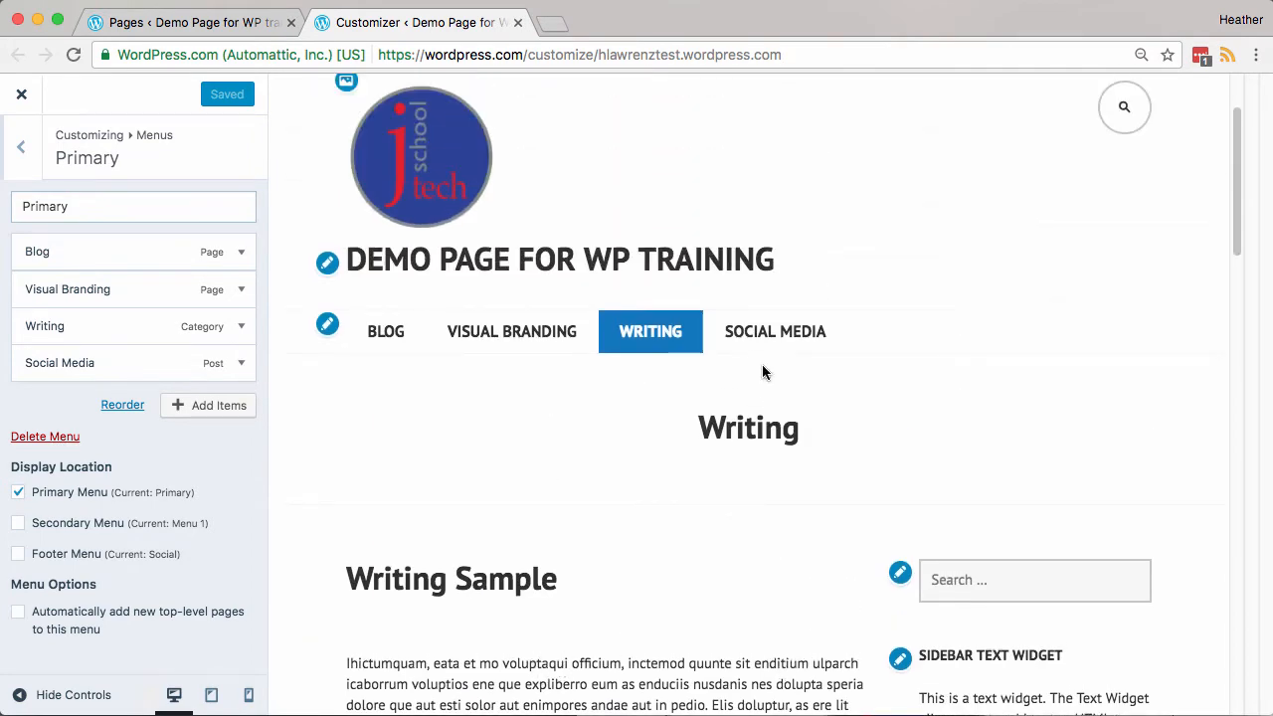
left_click(765, 339)
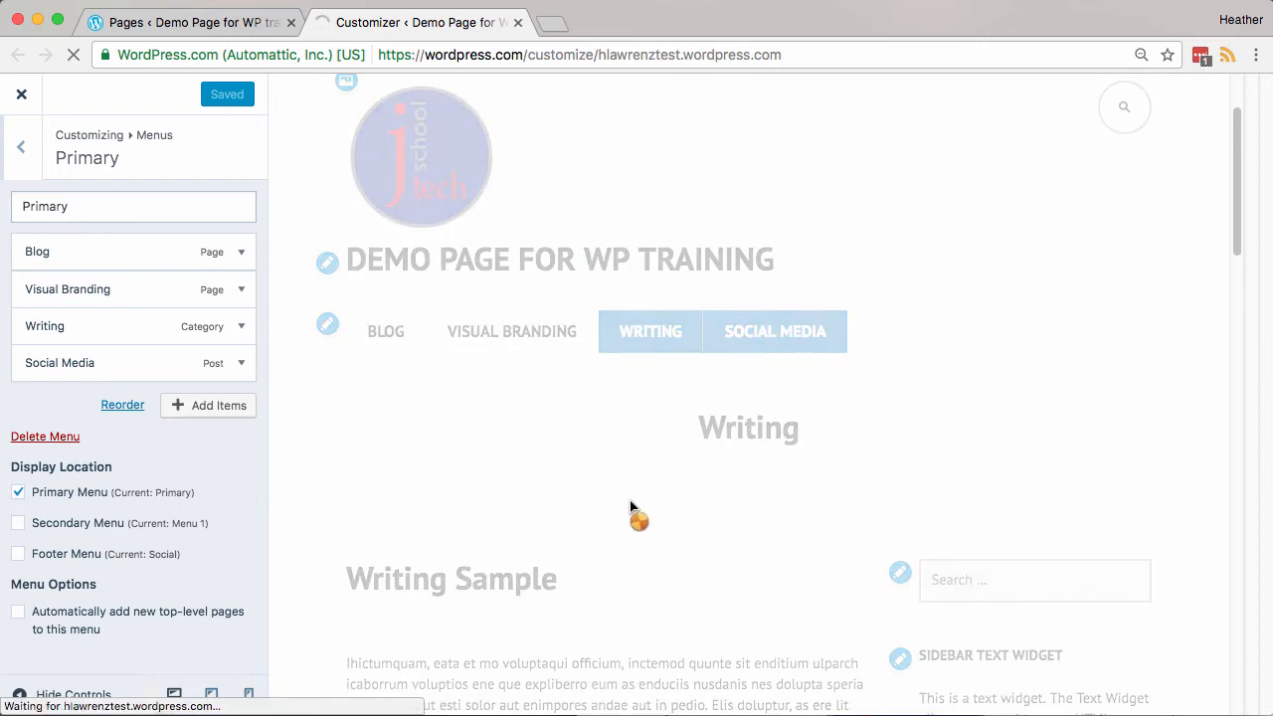
scroll(670, 526, "down", 2)
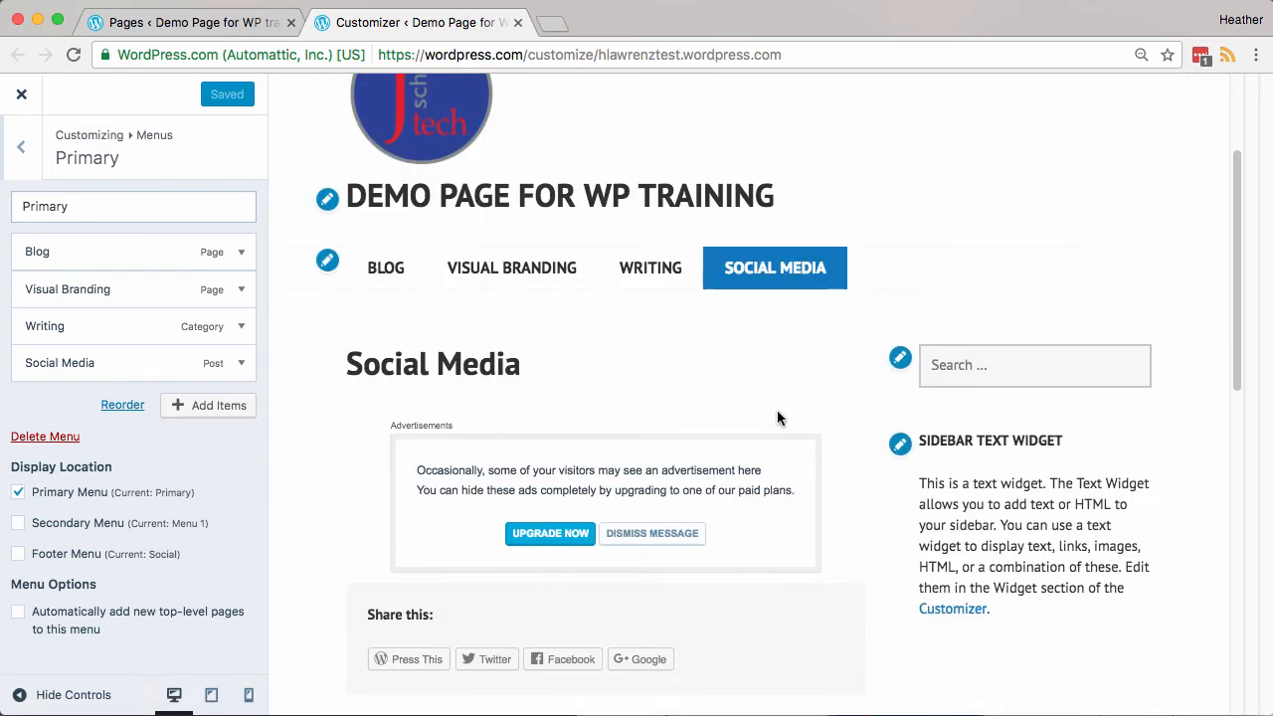
Step: Open the Writing Sample post from the site's blog posts for editing, remove its Uncategorized category, and update the post
left_click(192, 28)
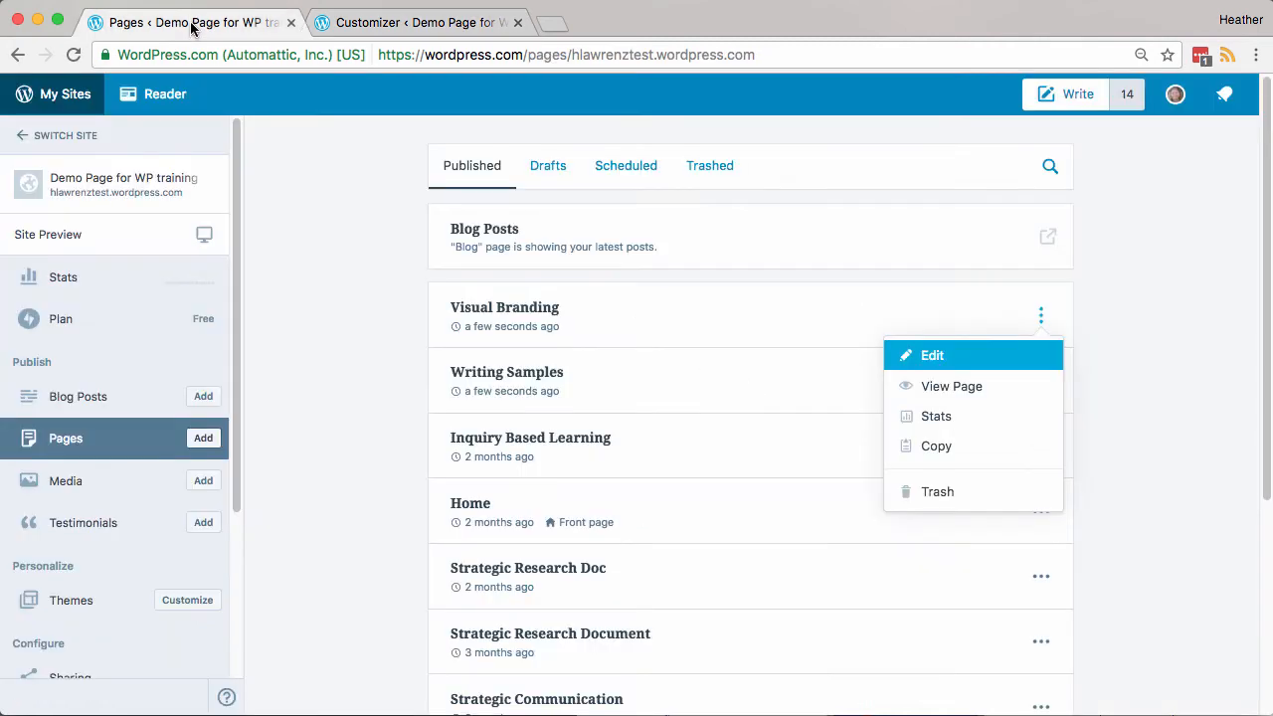
left_click(80, 398)
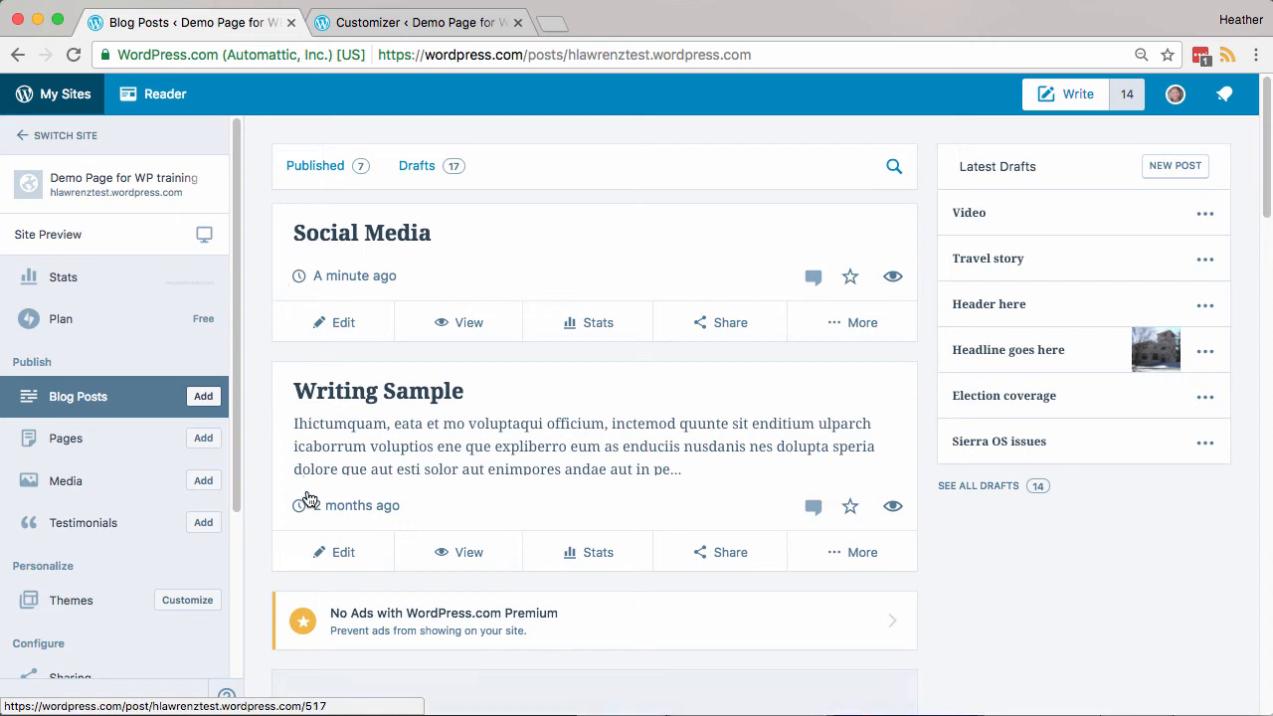
left_click(341, 553)
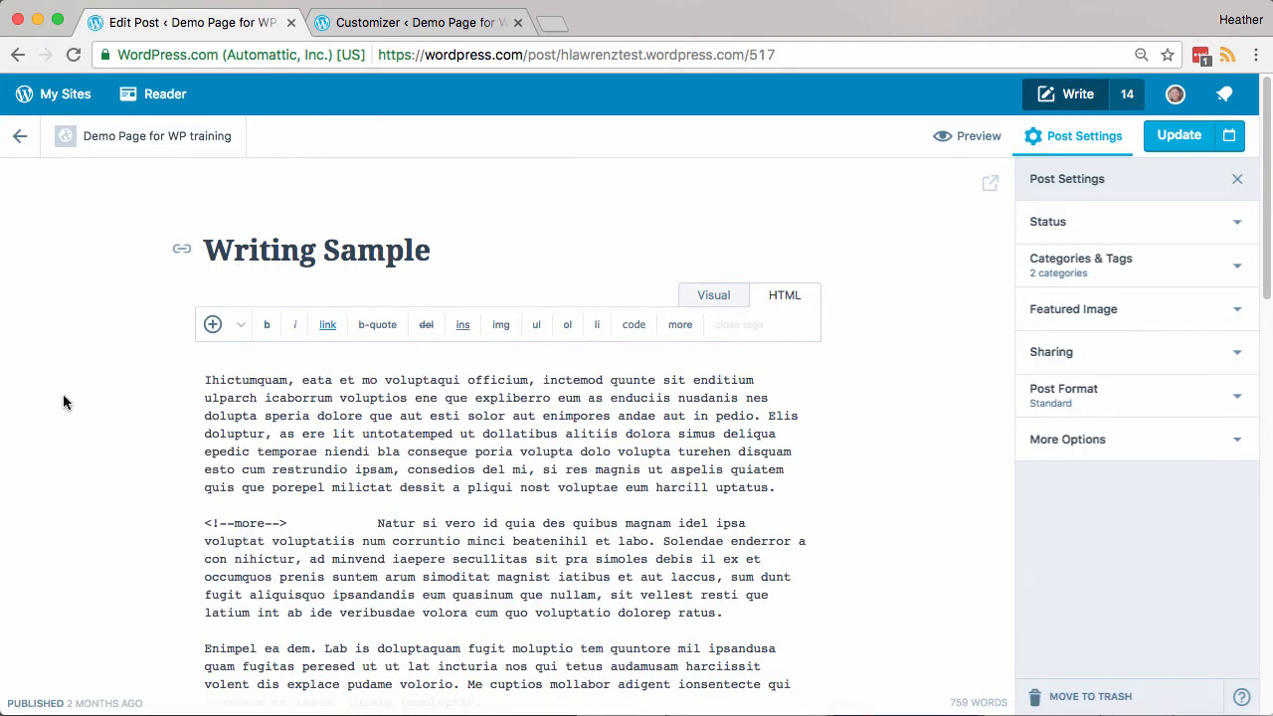
left_click(1238, 273)
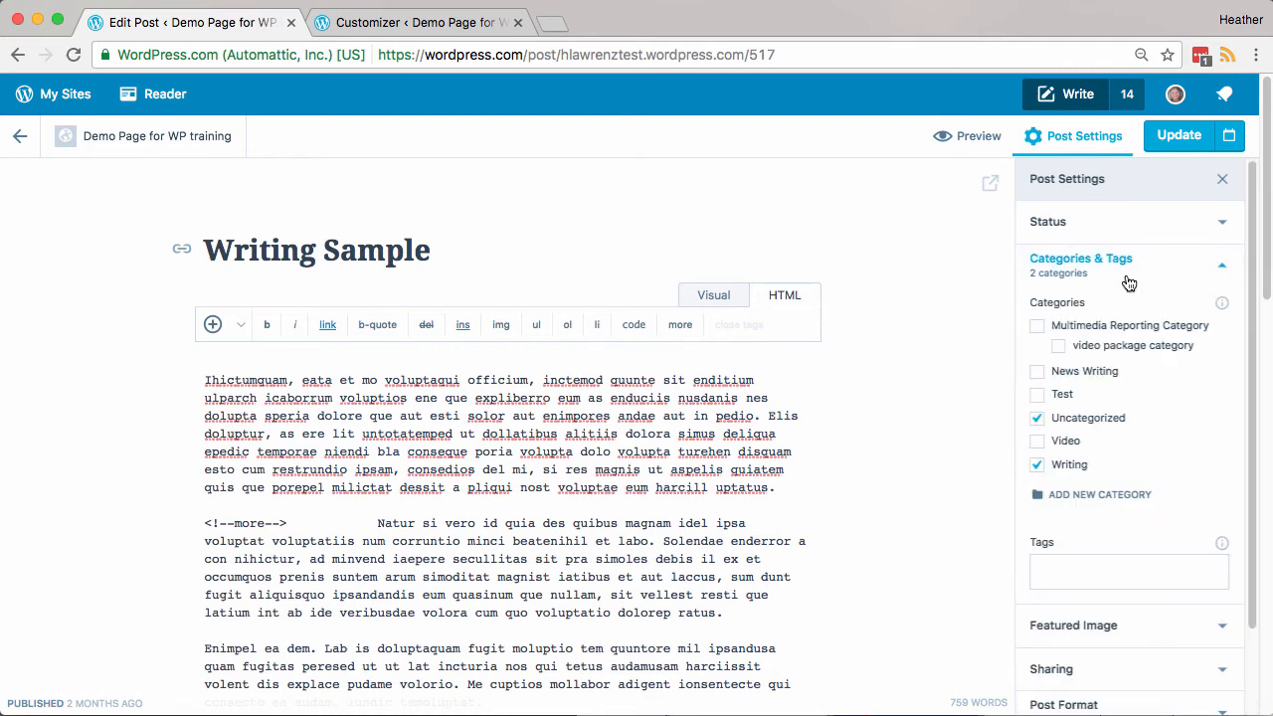
left_click(1037, 418)
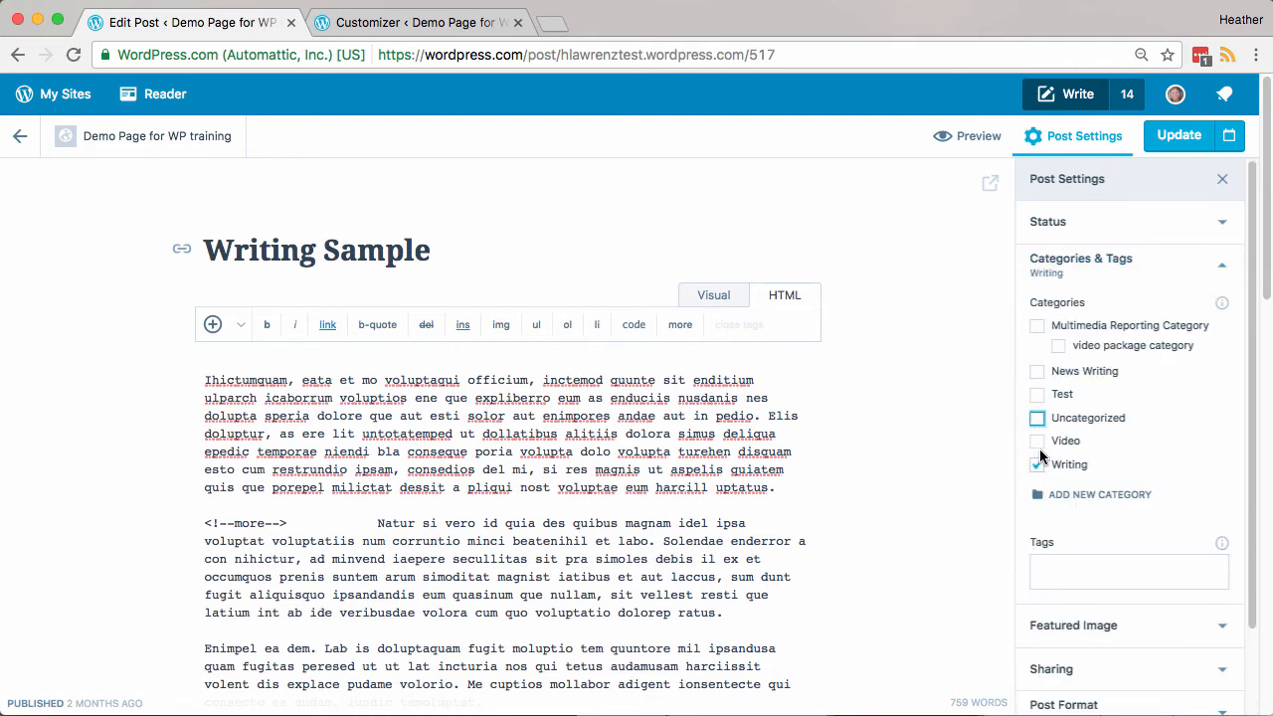
left_click(1179, 135)
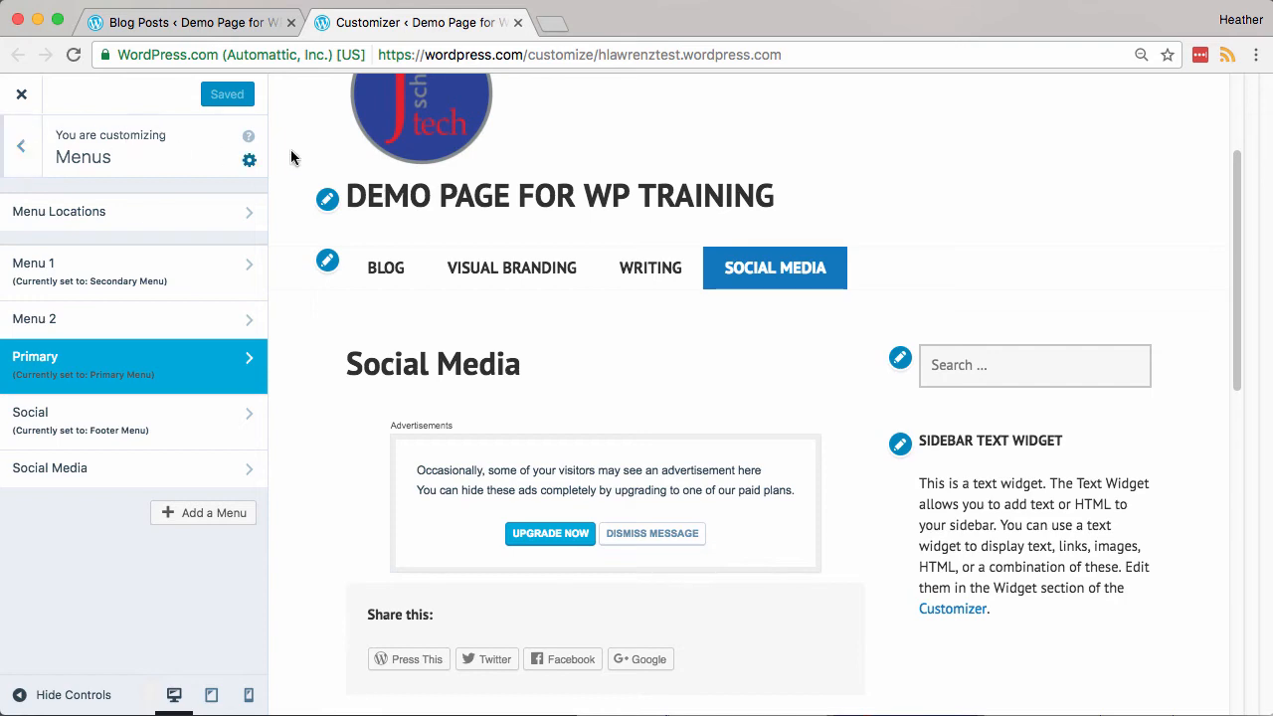
Step: Return to the site's home page preview in the Customizer and remove the Home custom link from Menu 1
left_click(540, 205)
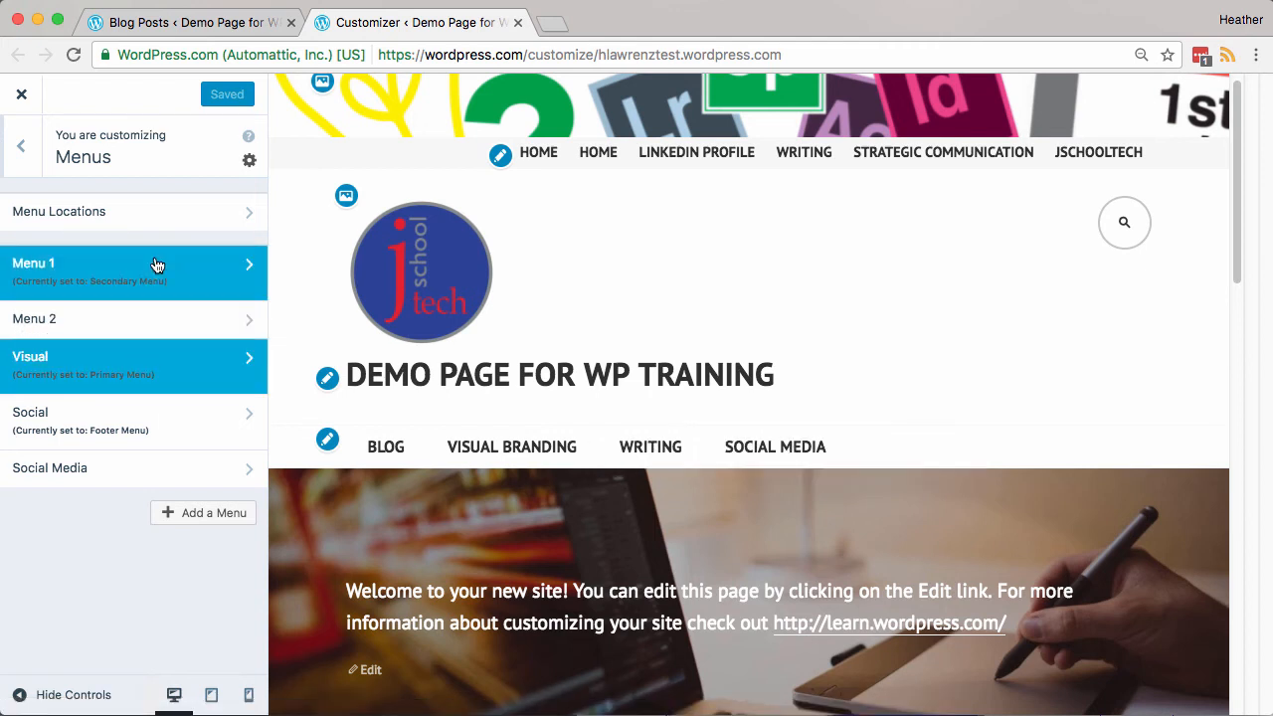
left_click(88, 271)
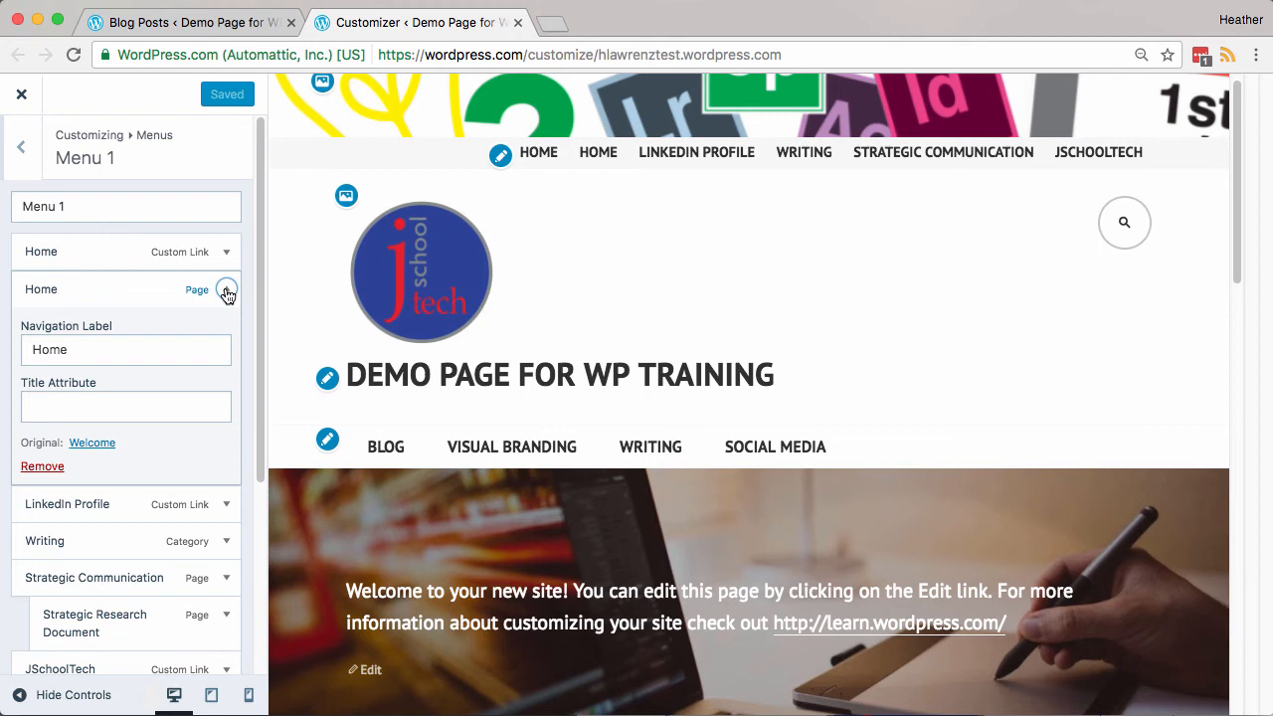
left_click(226, 253)
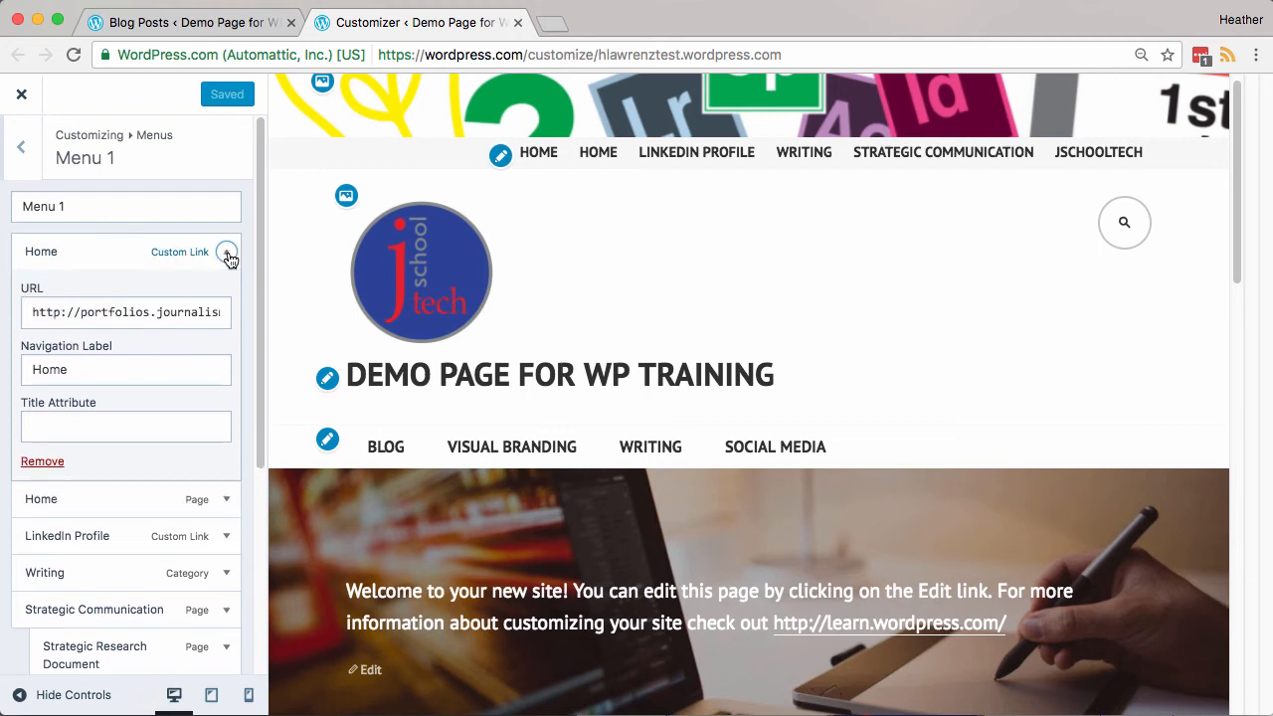
left_click(149, 311)
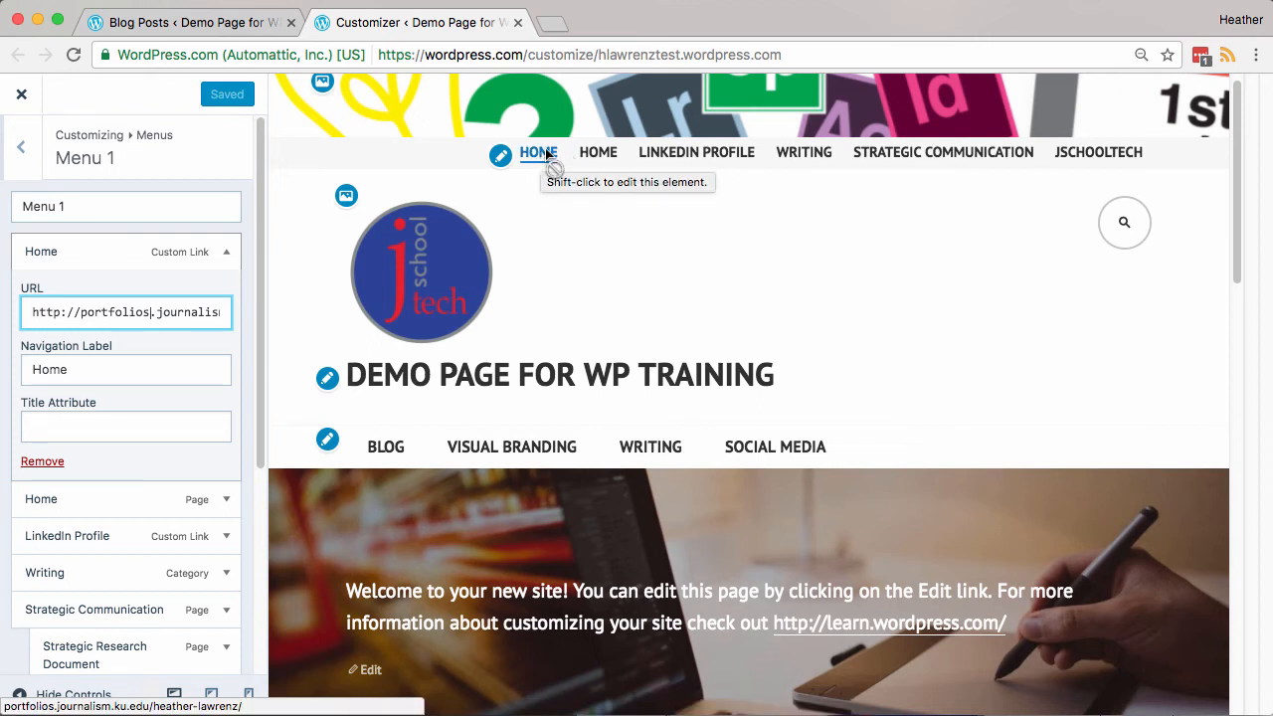
left_click(44, 462)
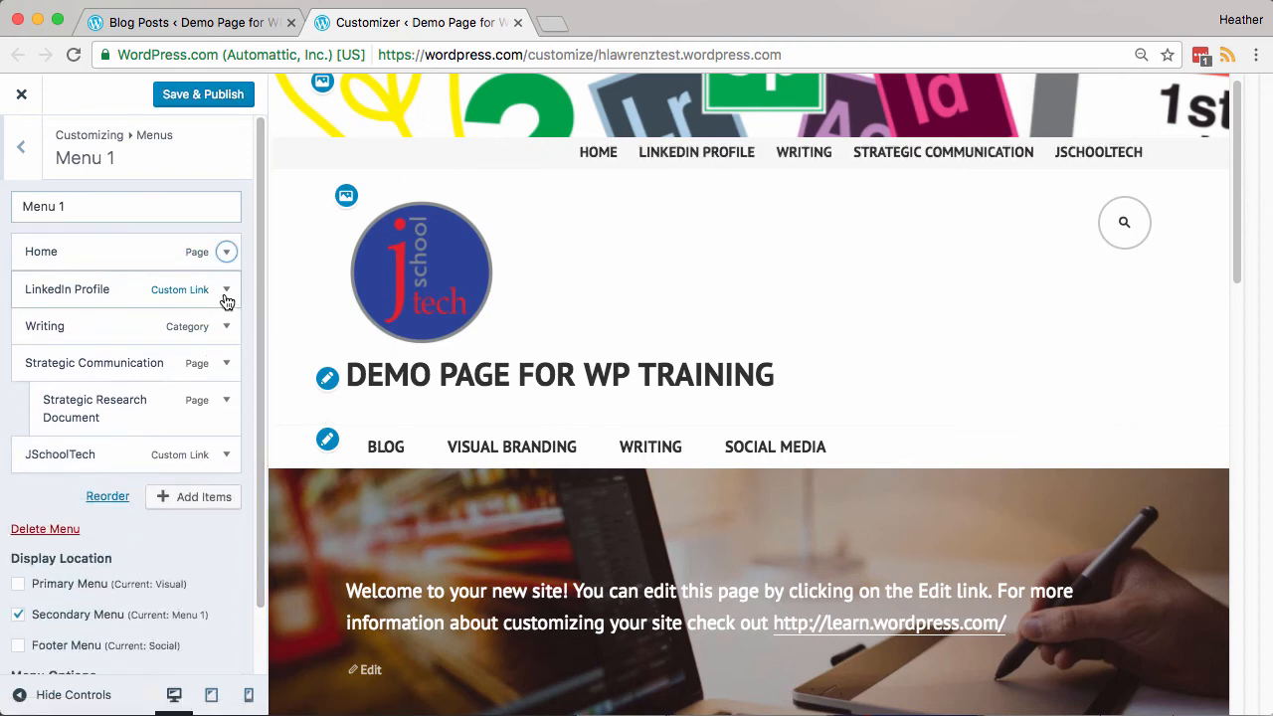
Step: Check the LinkedIn Profile link's URL in Menu 1 and remove the Writing, Strategic Communication and Strategic Research Document items
left_click(227, 290)
left_click(208, 350)
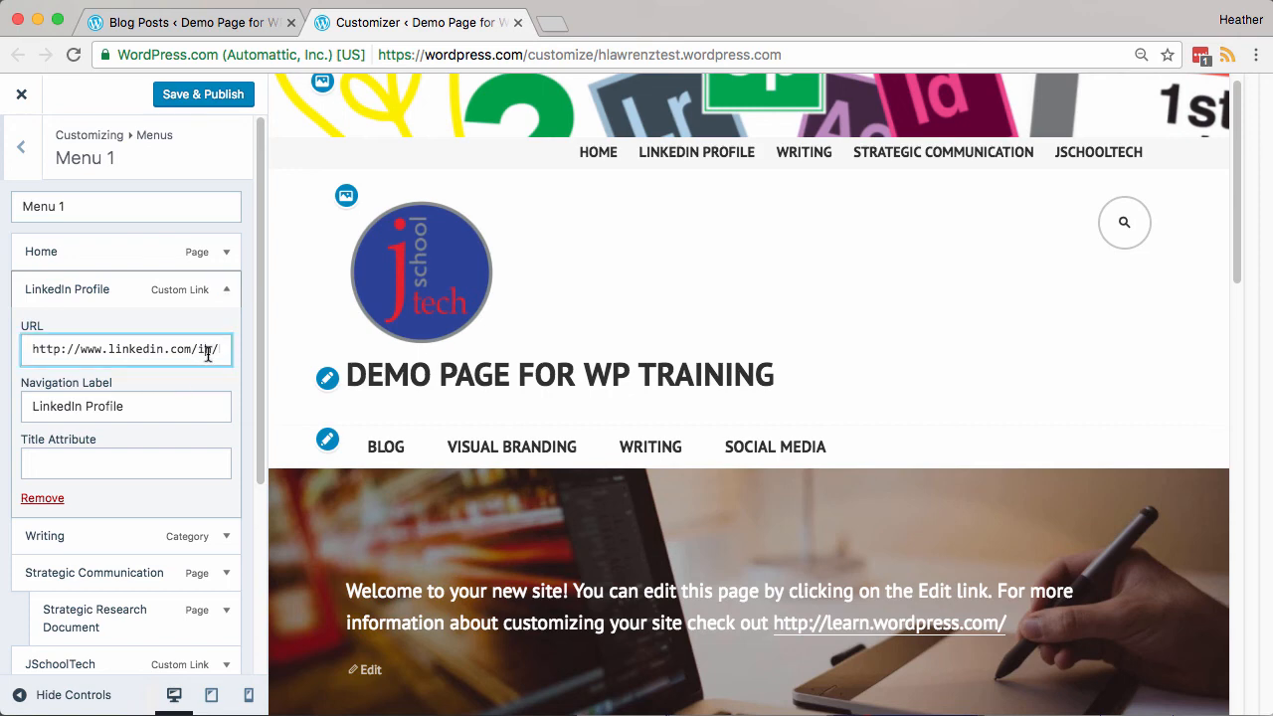
type("hlawrenz")
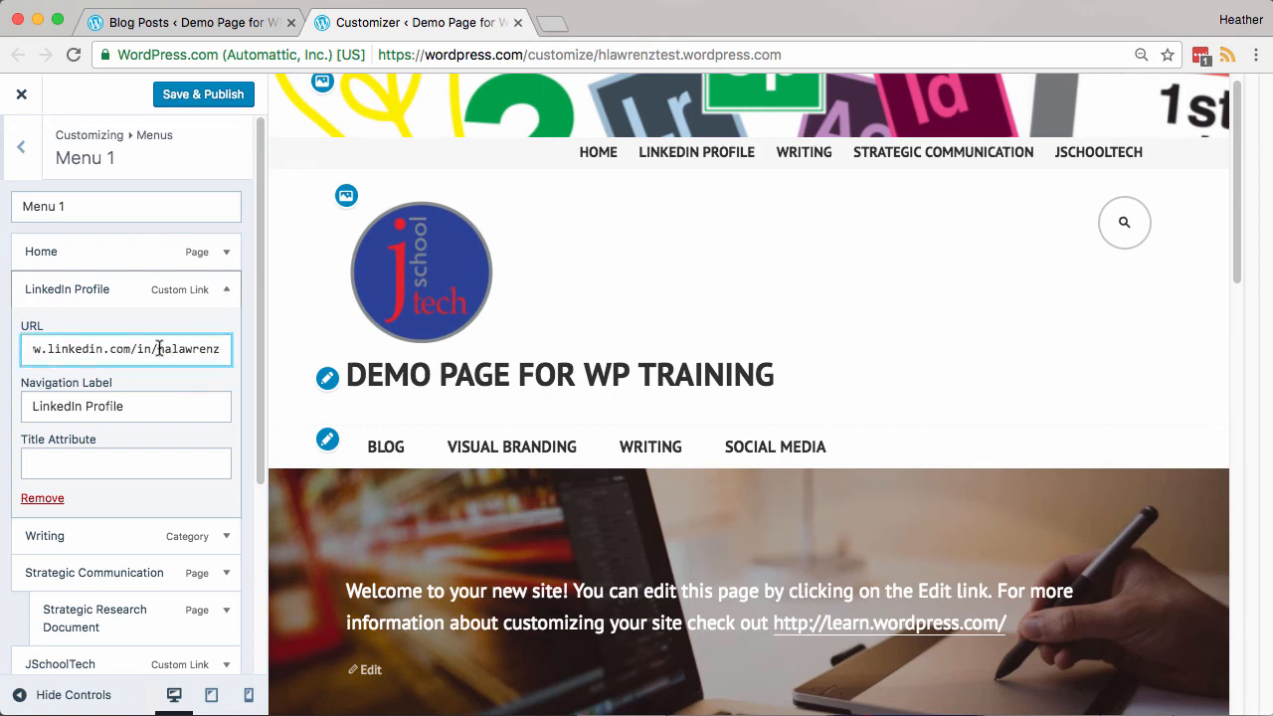
left_click(226, 289)
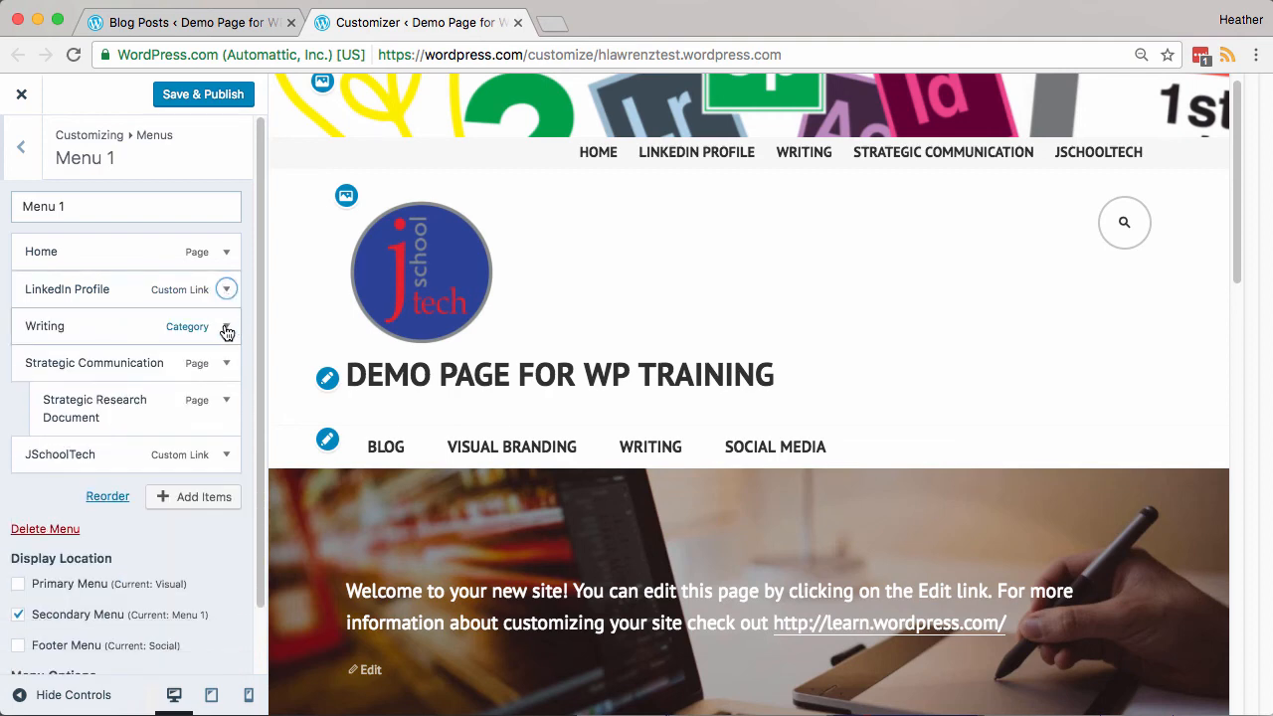
left_click(227, 329)
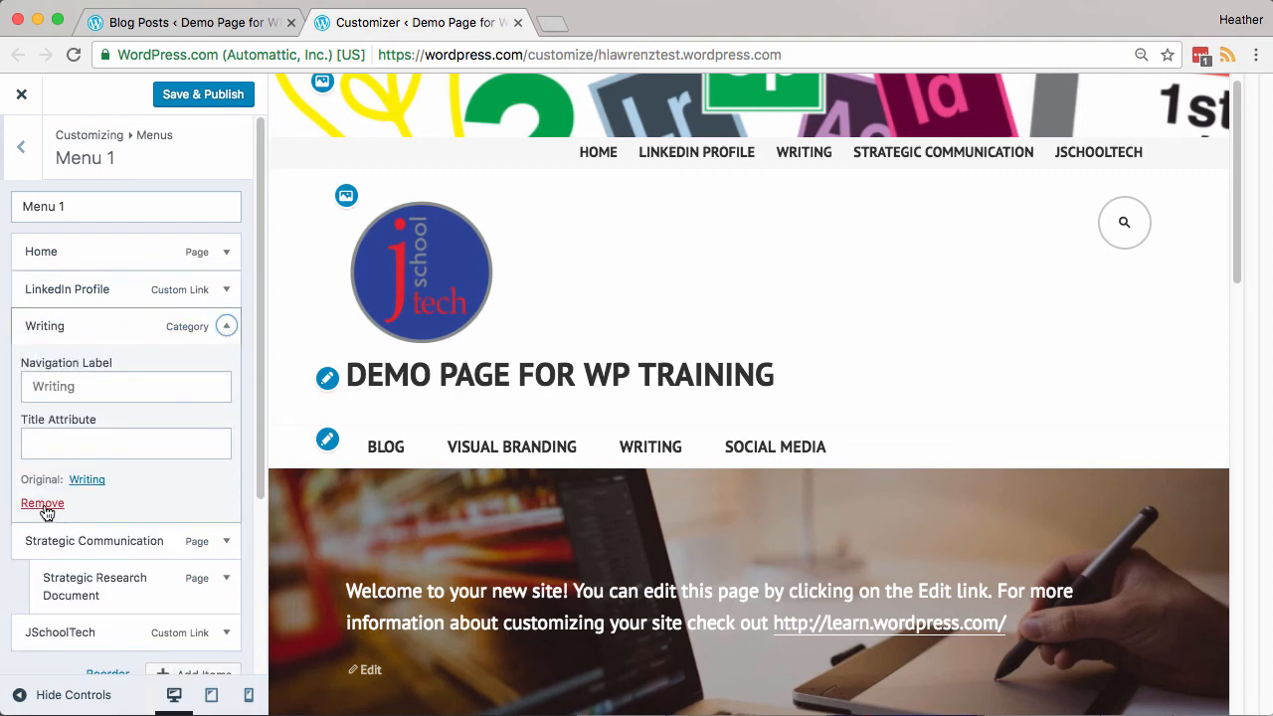
left_click(43, 505)
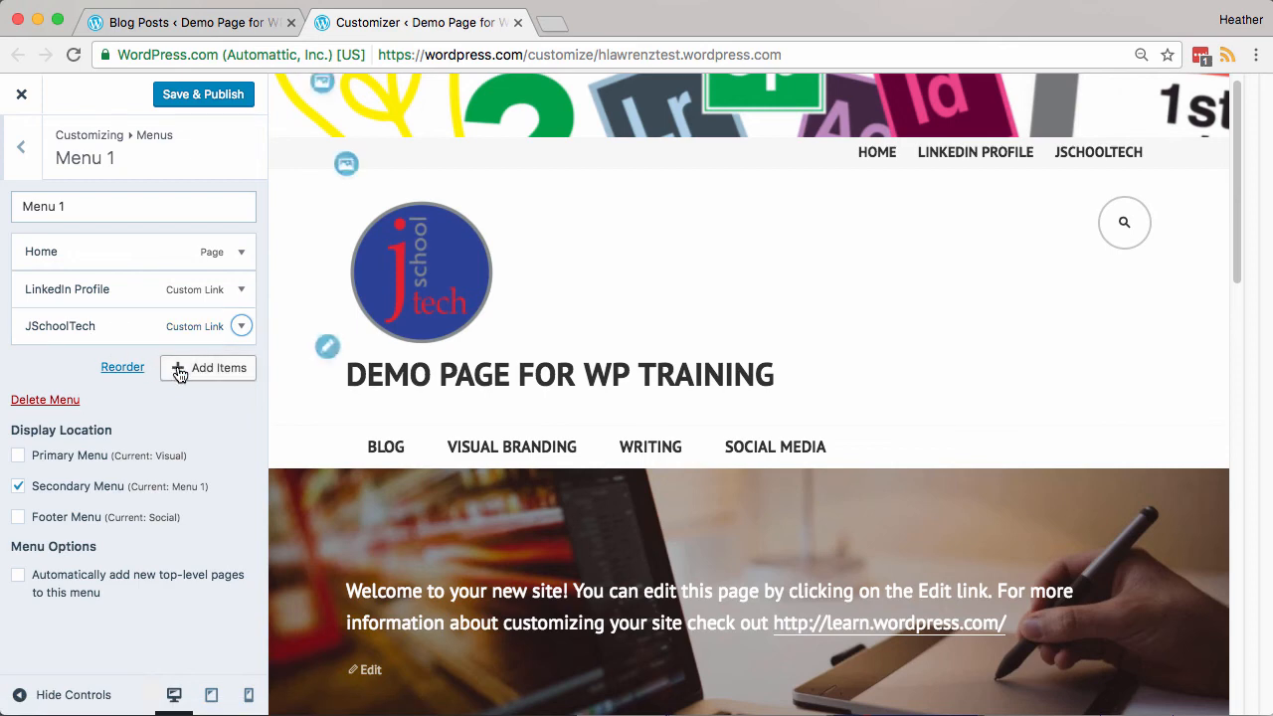
Step: Add the existing About and Contact pages to Menu 1
left_click(179, 370)
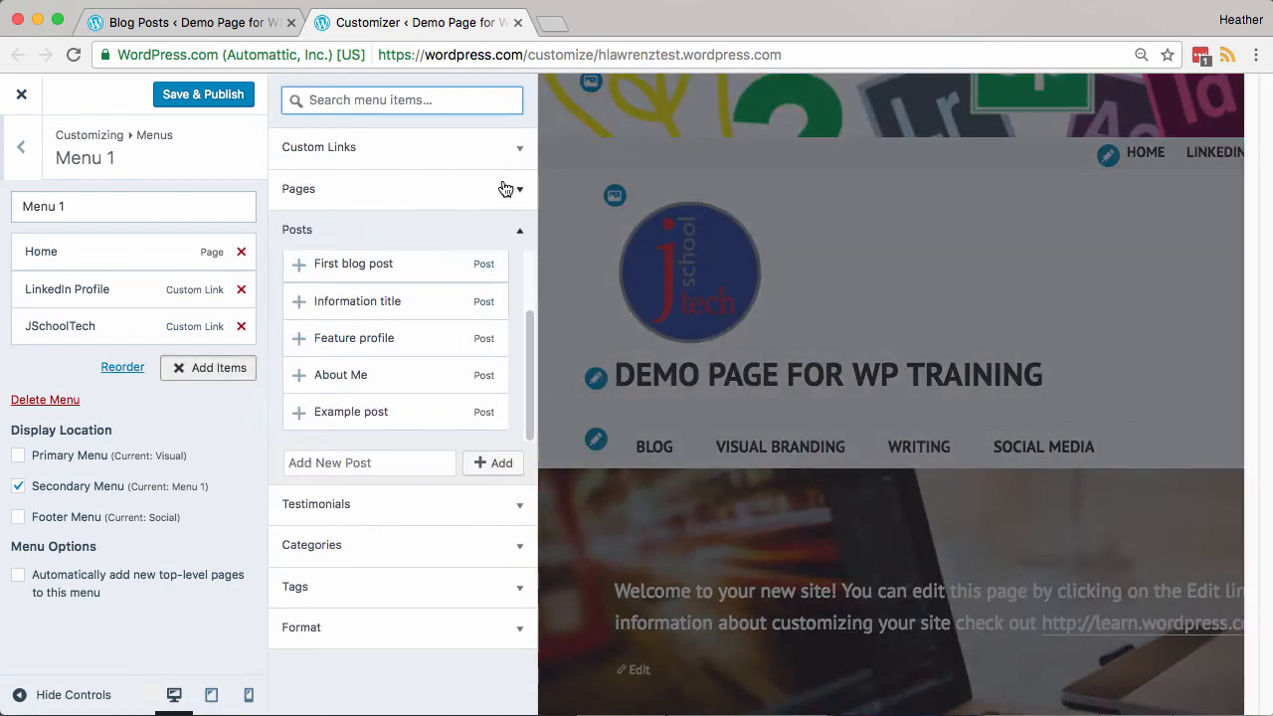
left_click(505, 189)
left_click(448, 276)
left_click(315, 318)
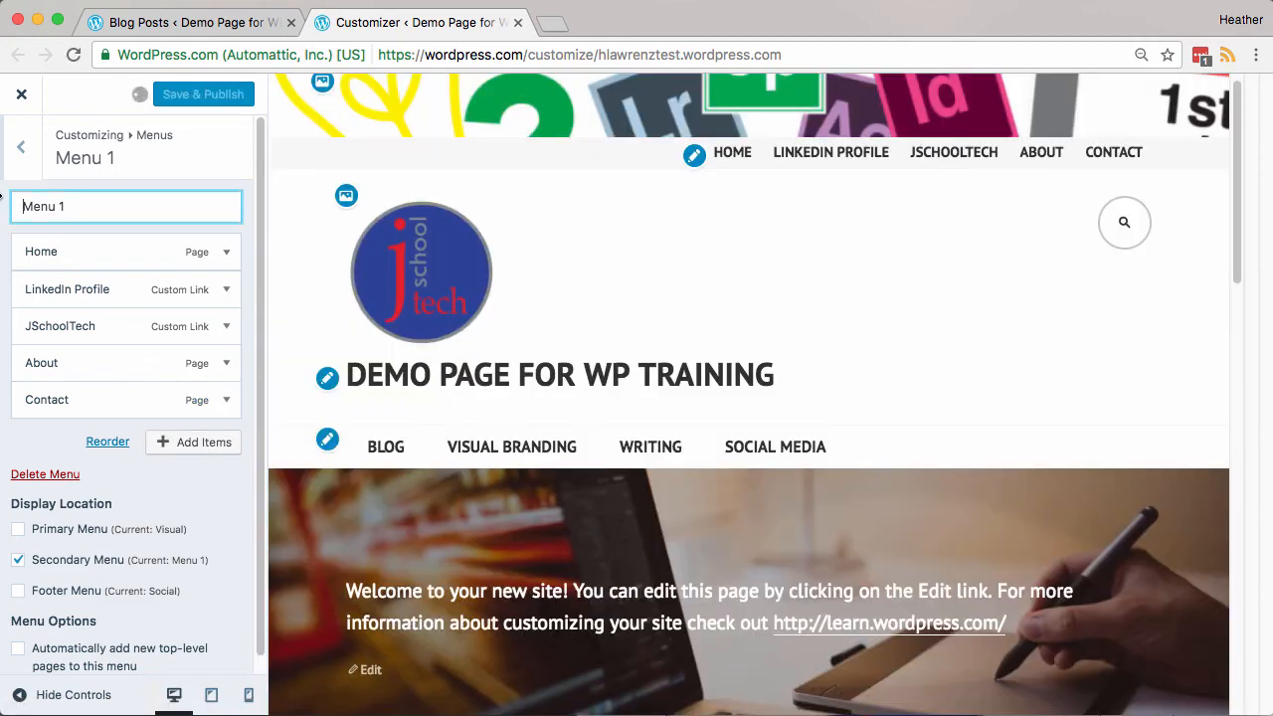
Step: Rename Menu 1 as "standing items"
left_click_drag(23, 206, 96, 206)
type("standing")
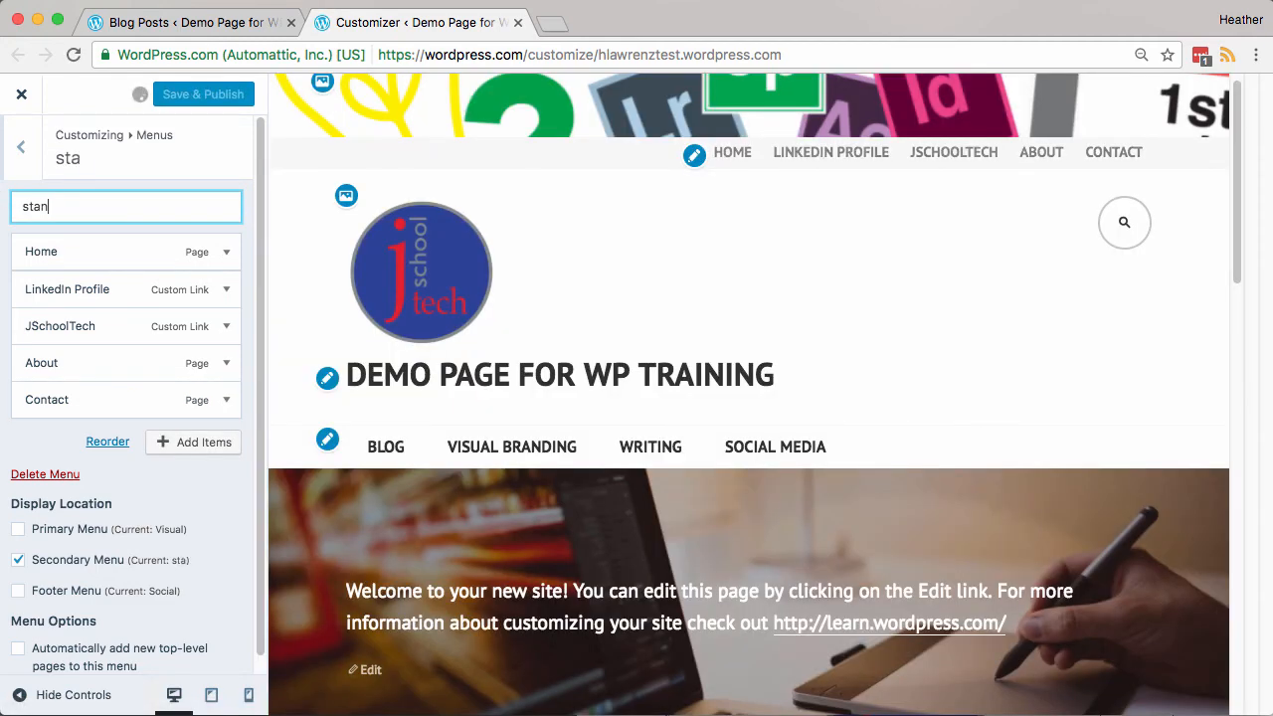
type(" items")
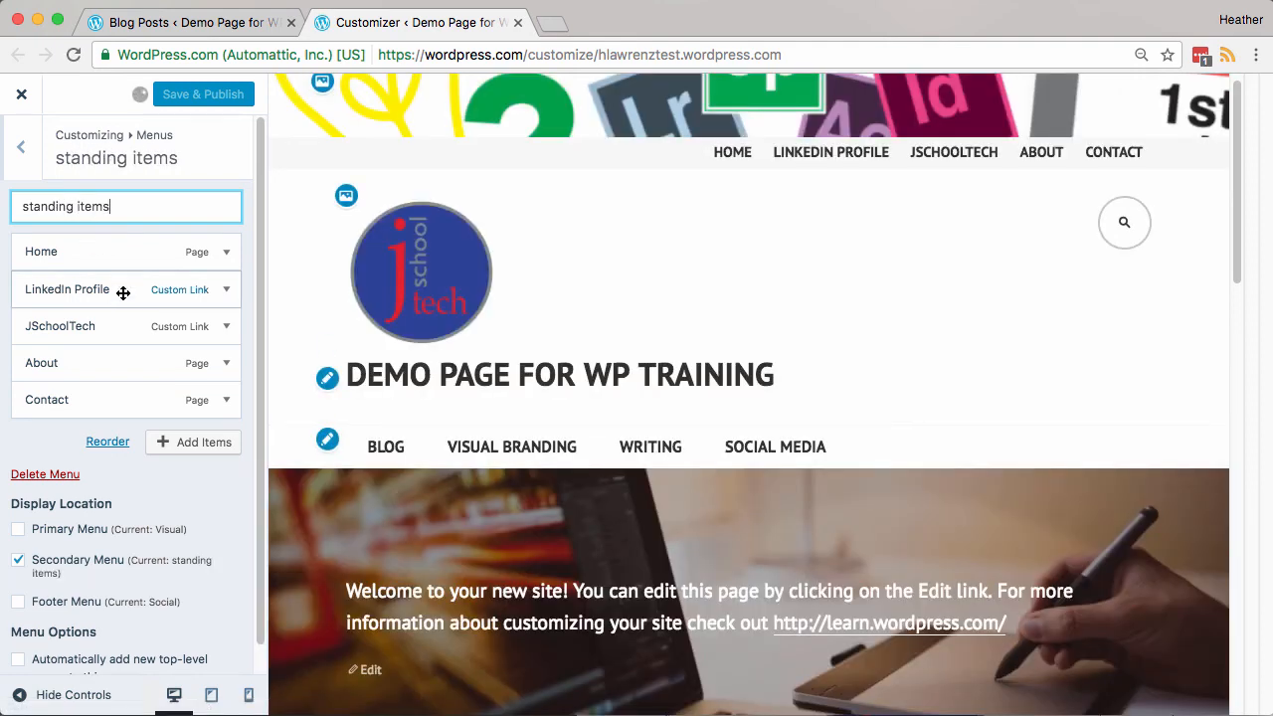
Step: Reorder the standing items menu to Home, About, Contact, LinkedIn Profile, JSchoolTech, and publish the changes
left_click(110, 443)
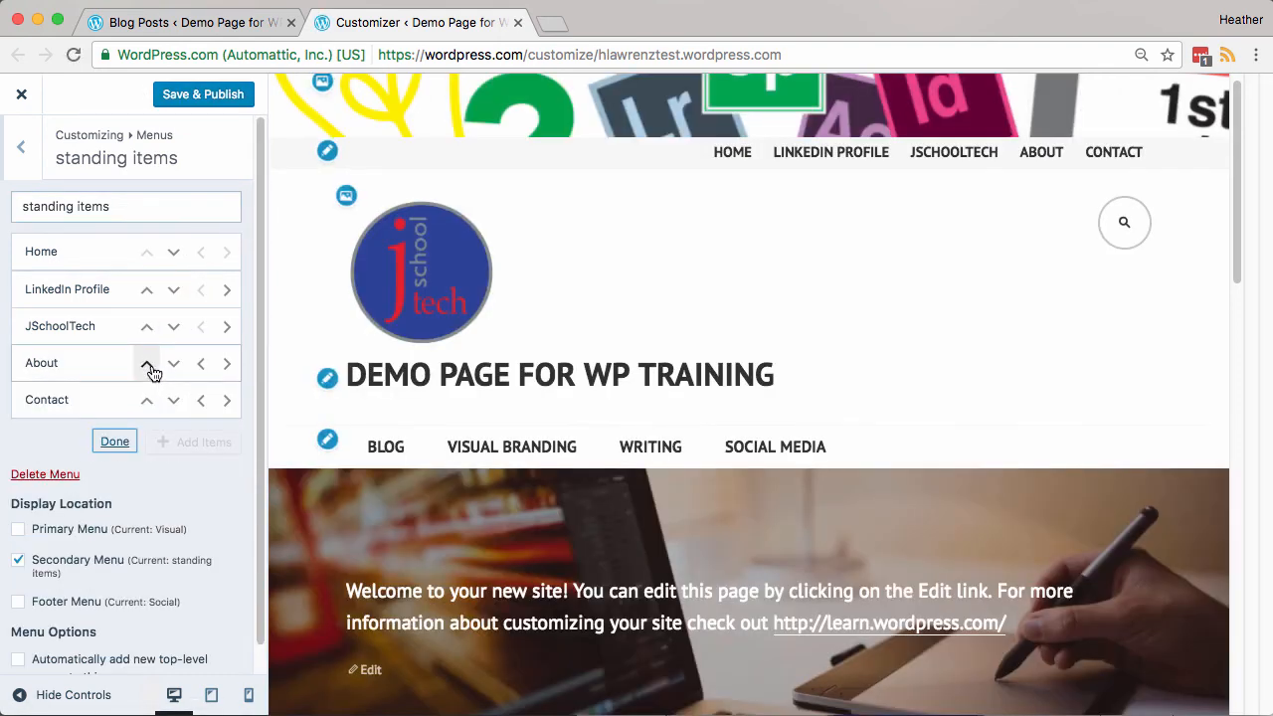
left_click(147, 364)
left_click(147, 328)
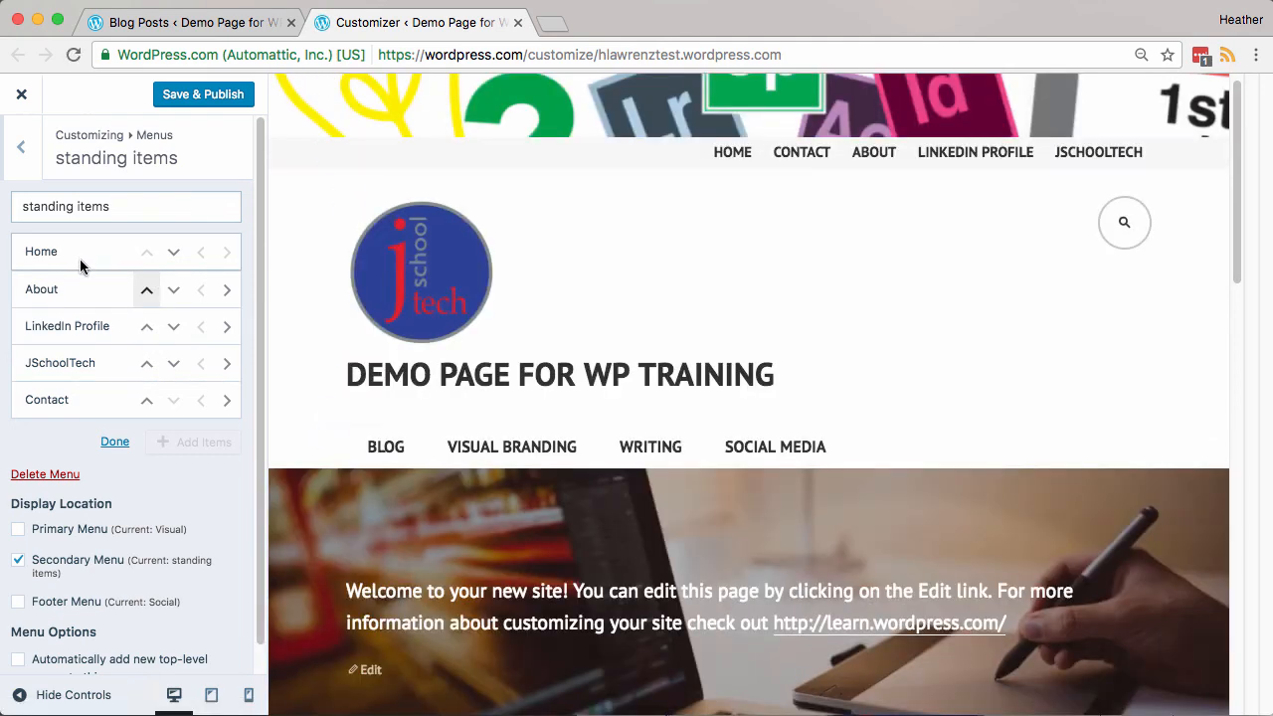
left_click(145, 400)
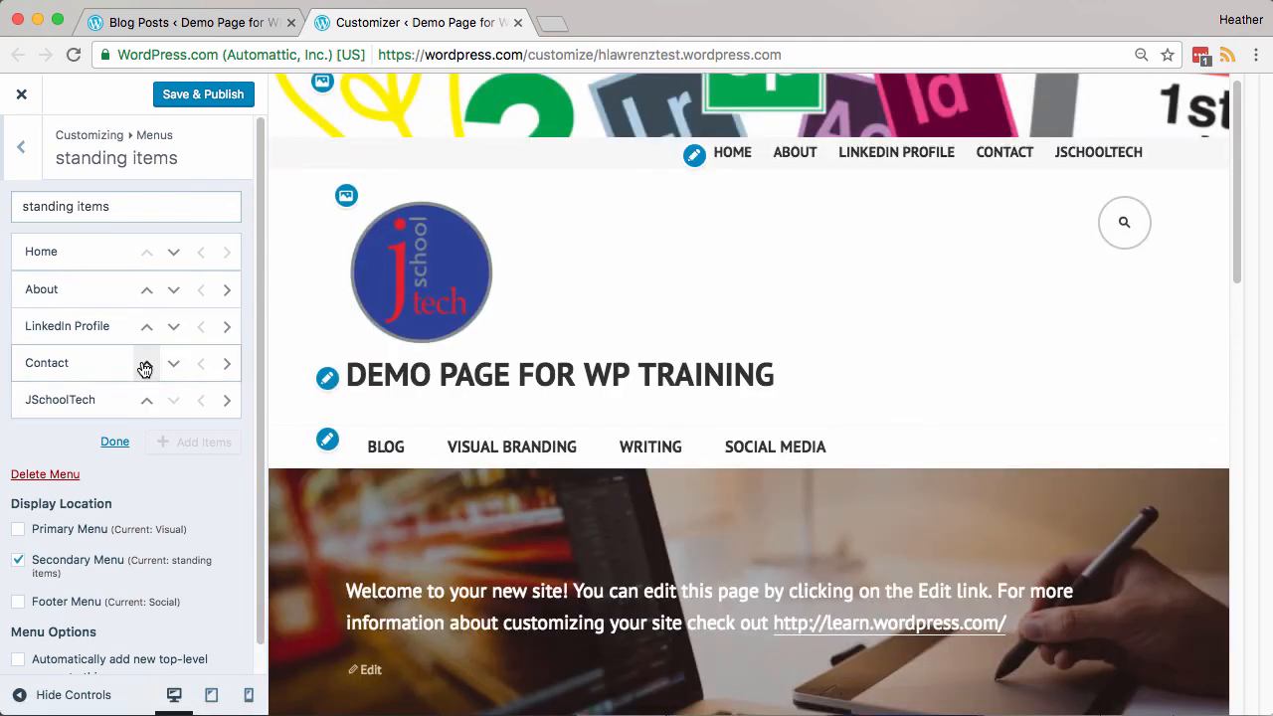
left_click(145, 365)
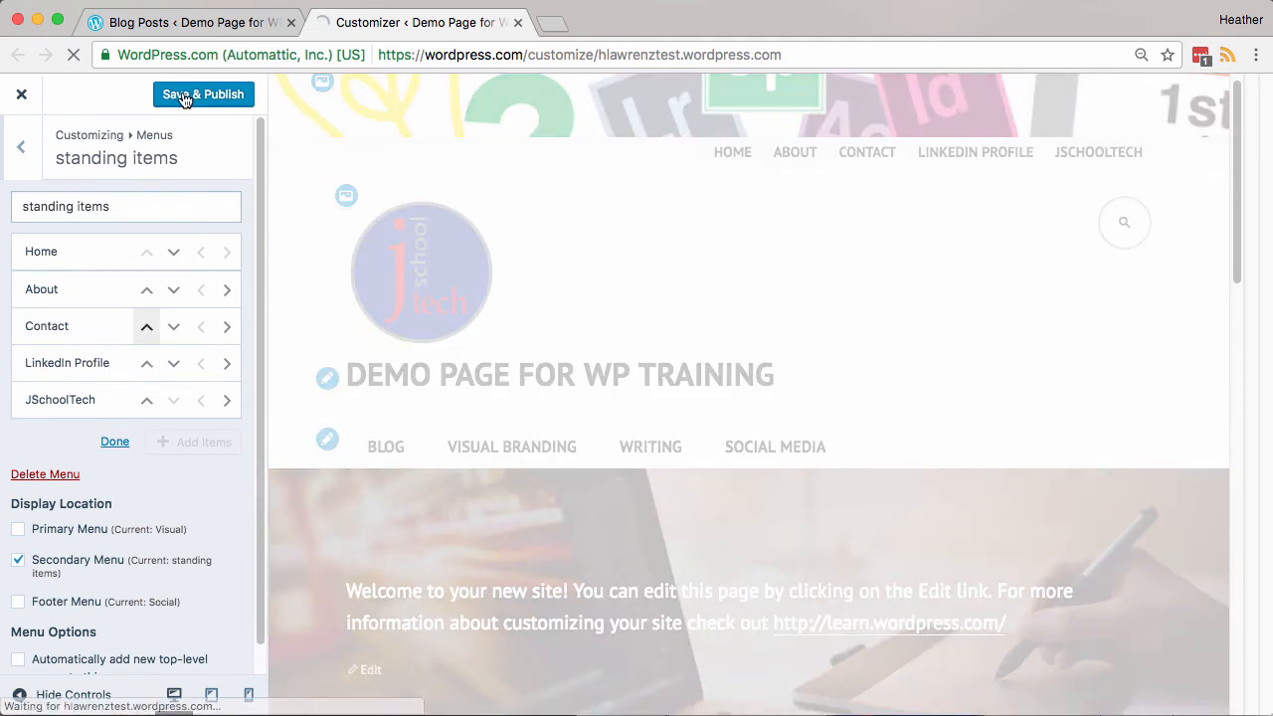
left_click(184, 98)
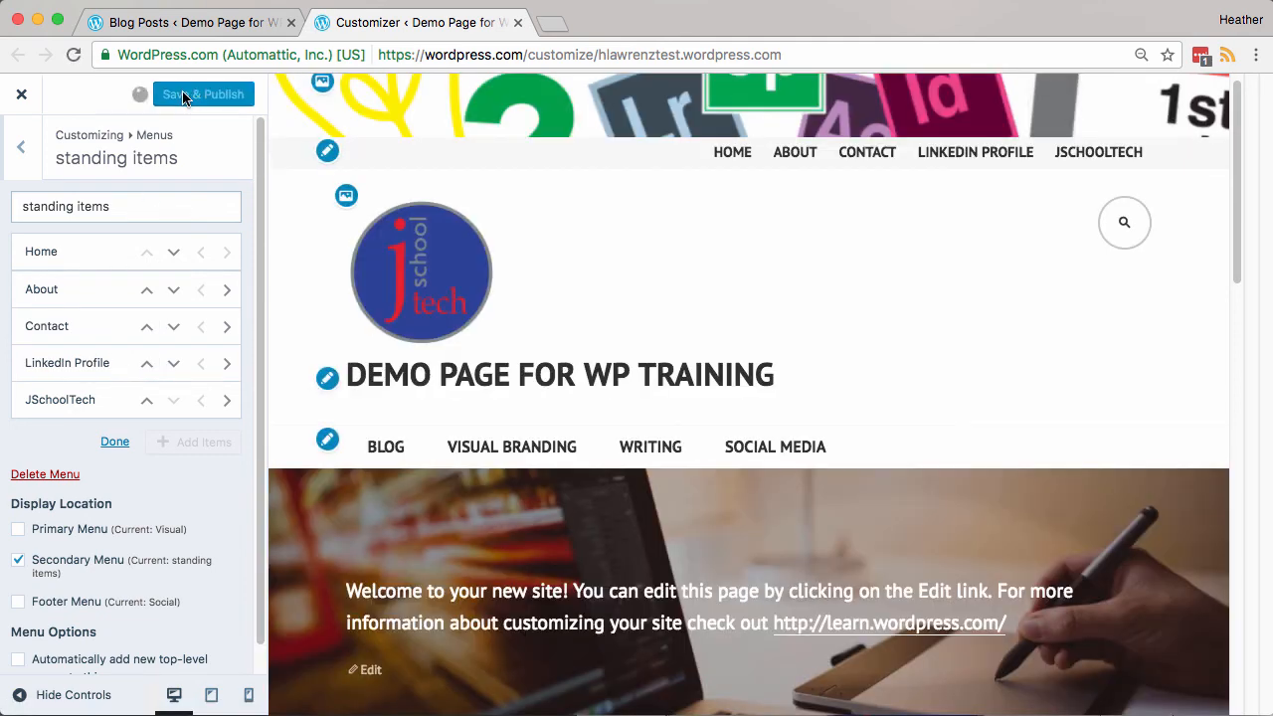
Step: Open the Social menu and view the custom link form for adding items to it
left_click(21, 148)
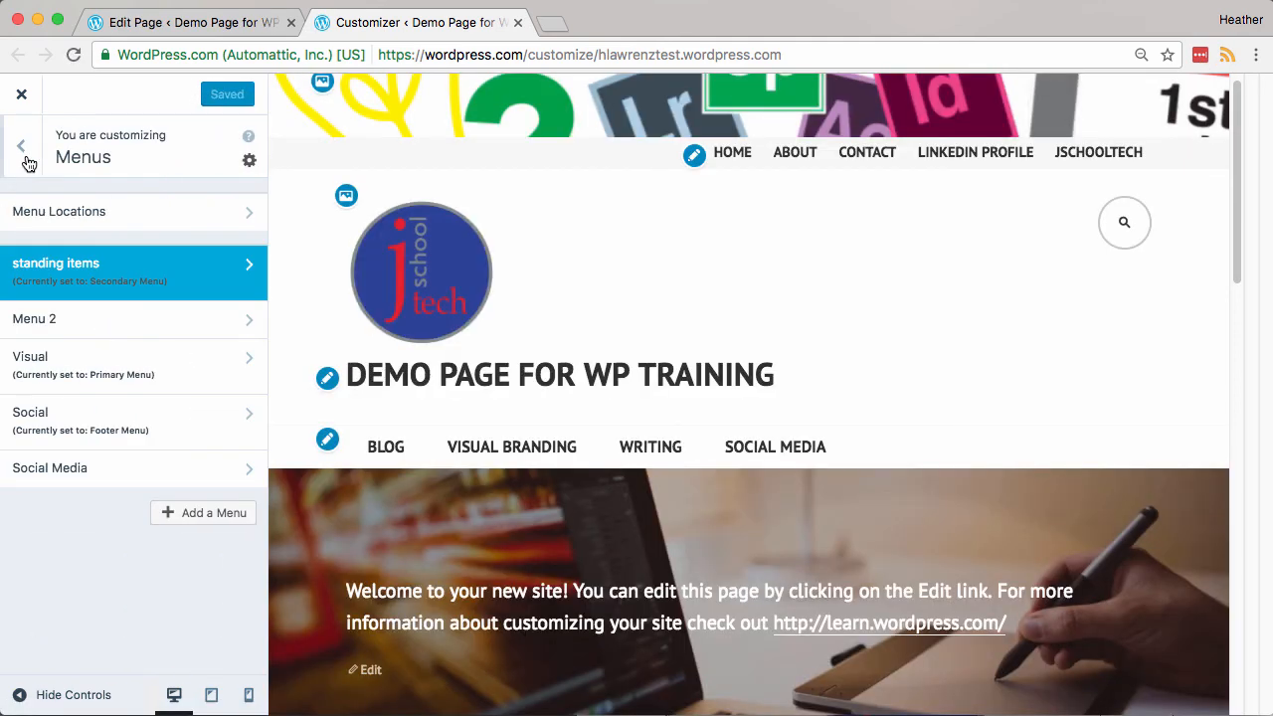
left_click(71, 426)
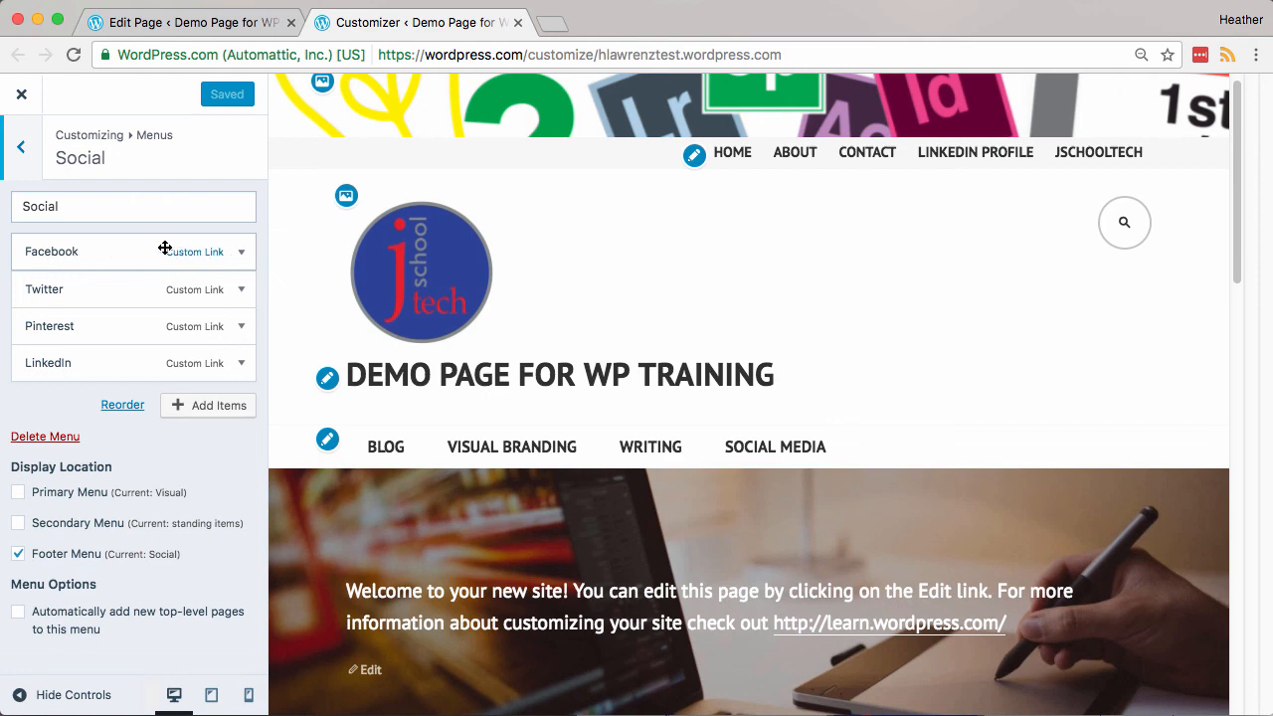
left_click(199, 406)
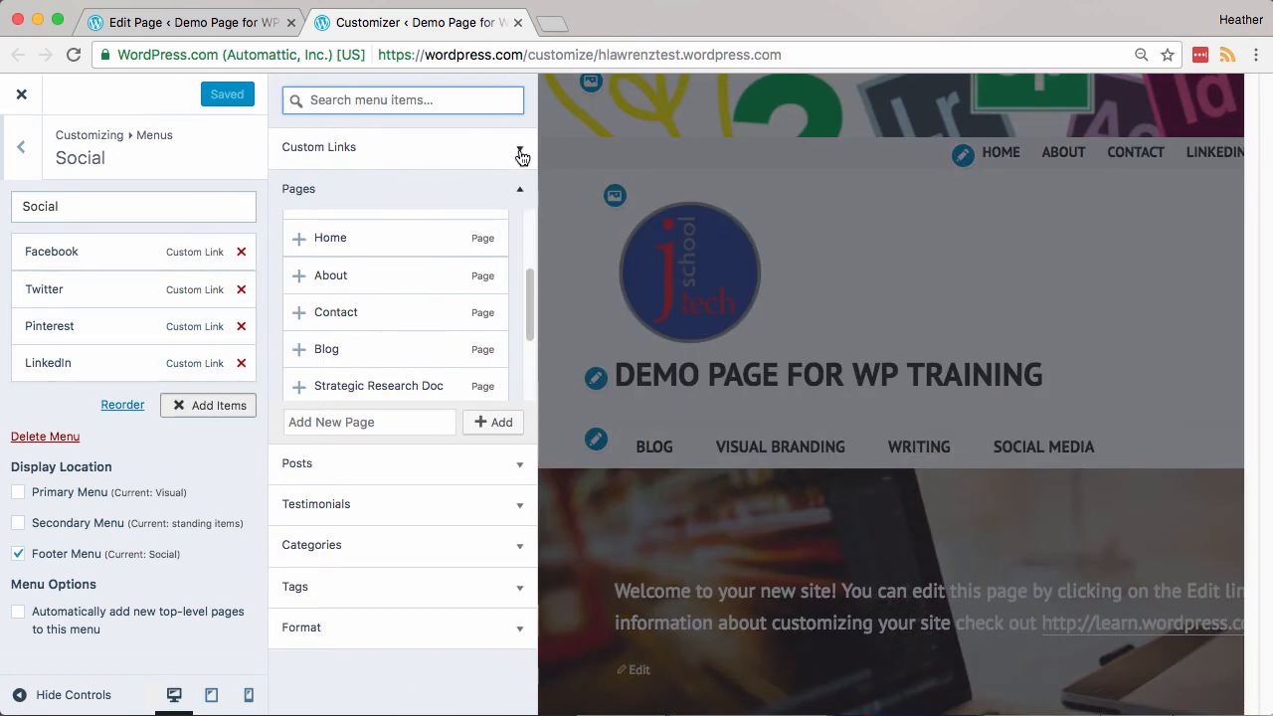
left_click(519, 152)
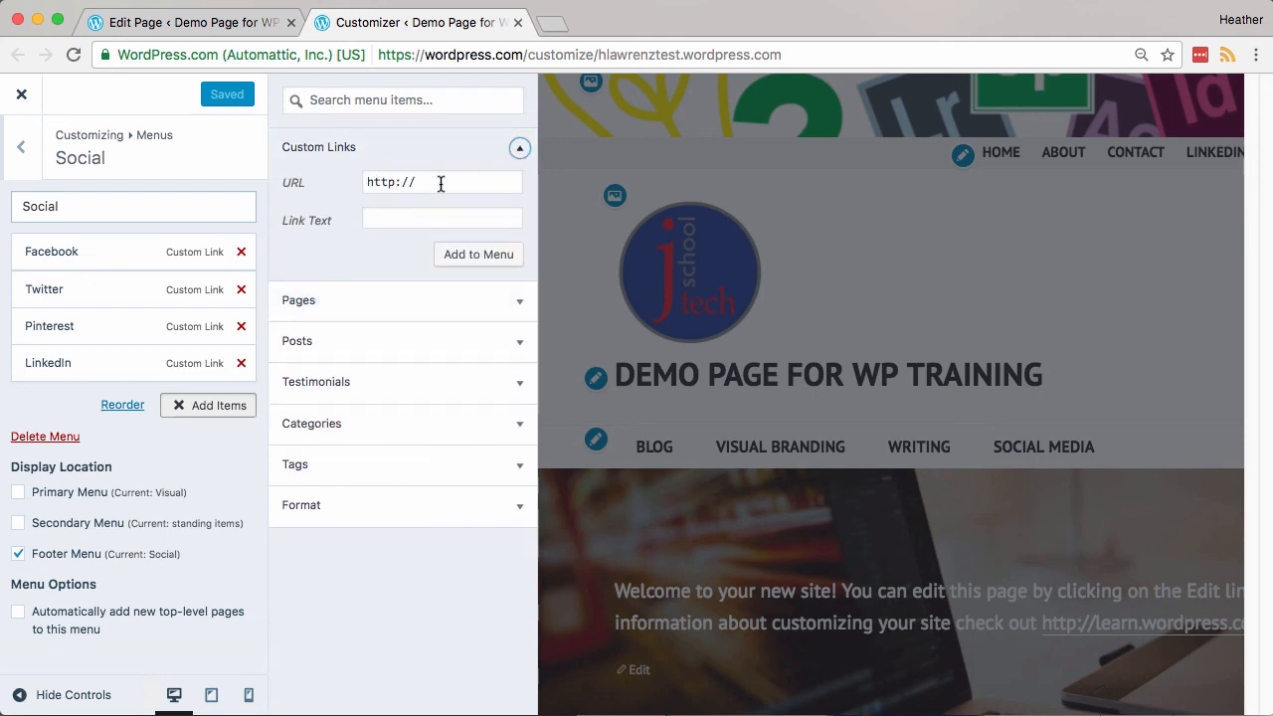
left_click(440, 184)
Step: Check the URL settings of the Facebook, Twitter and Pinterest custom links in the Social menu
left_click(48, 253)
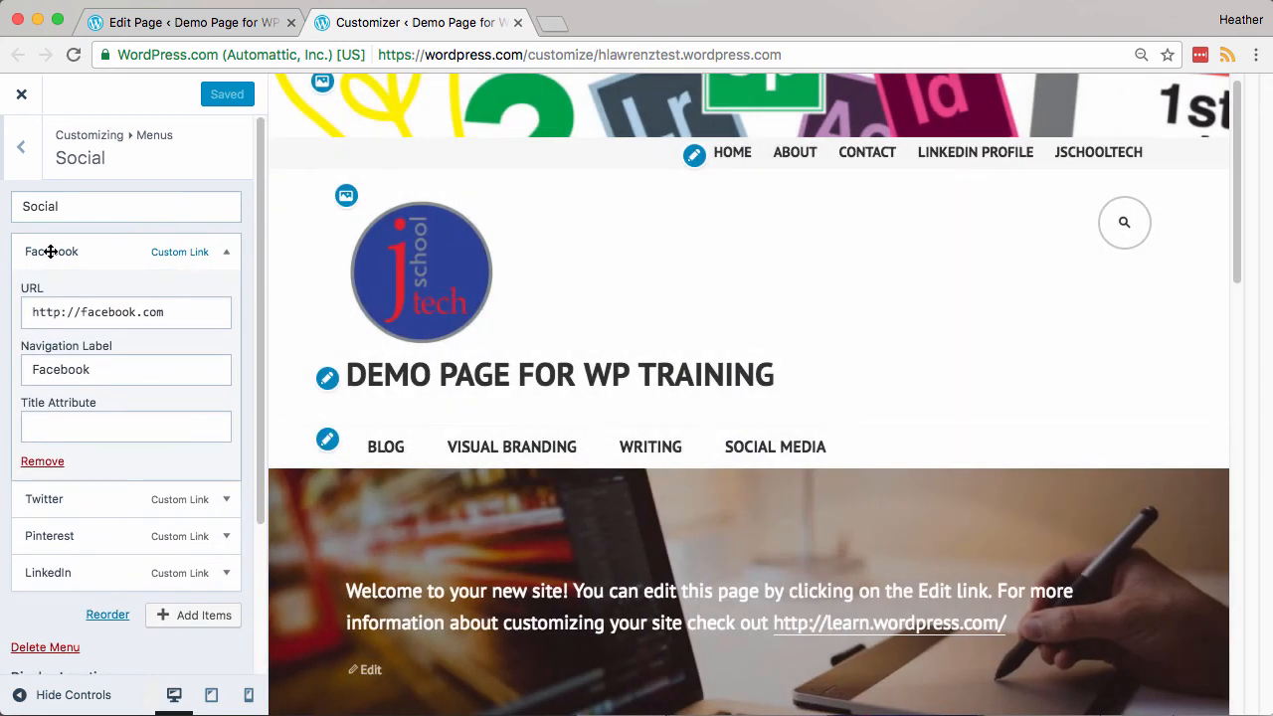
left_click(227, 253)
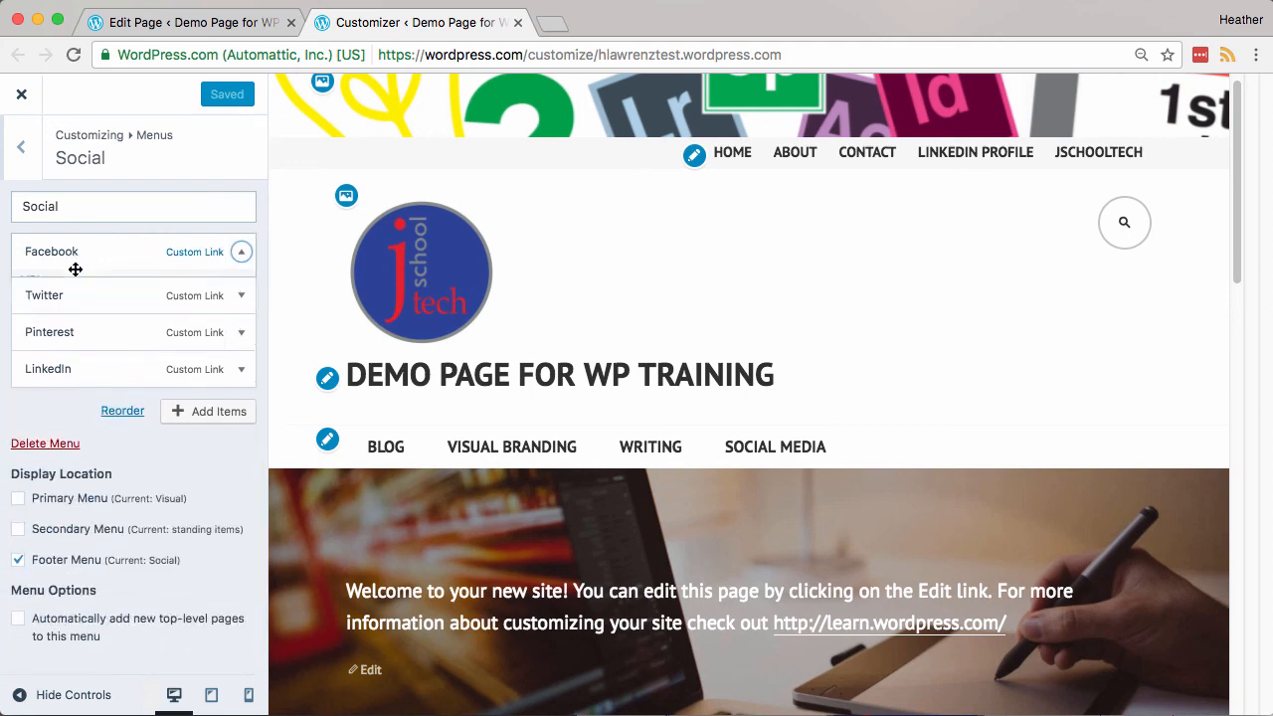
left_click(60, 291)
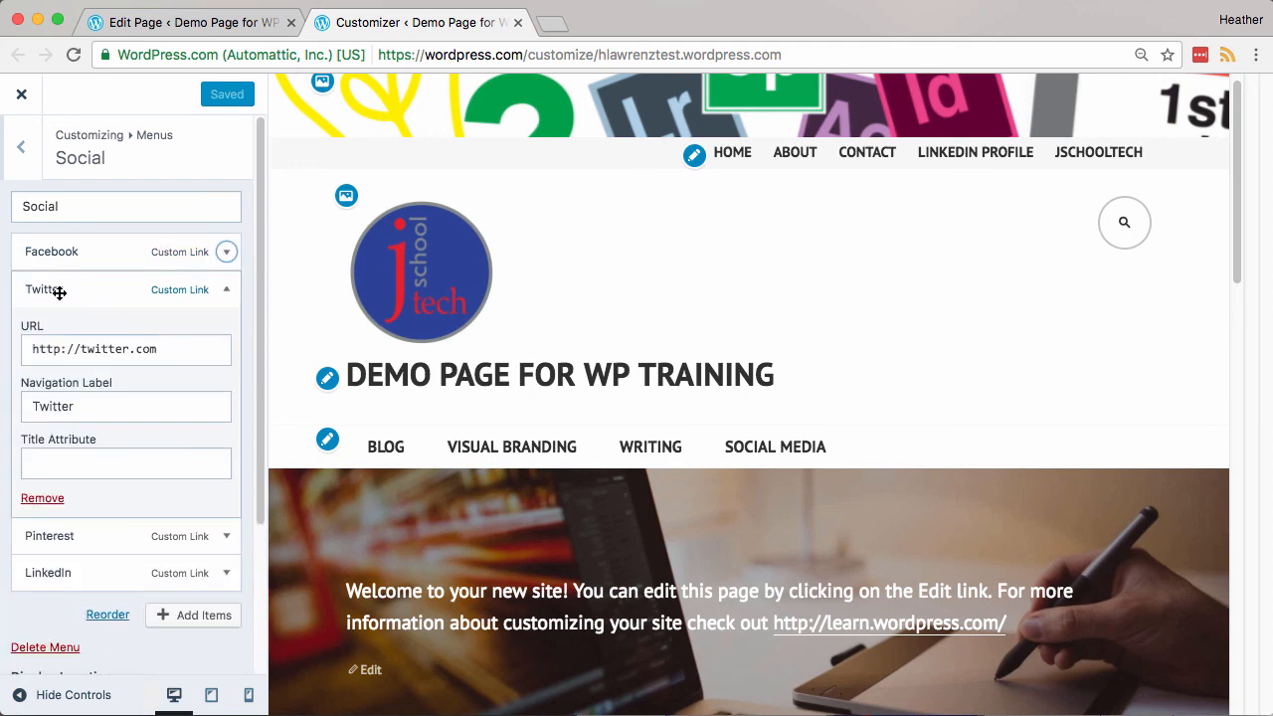
left_click(223, 289)
left_click(221, 337)
left_click(226, 329)
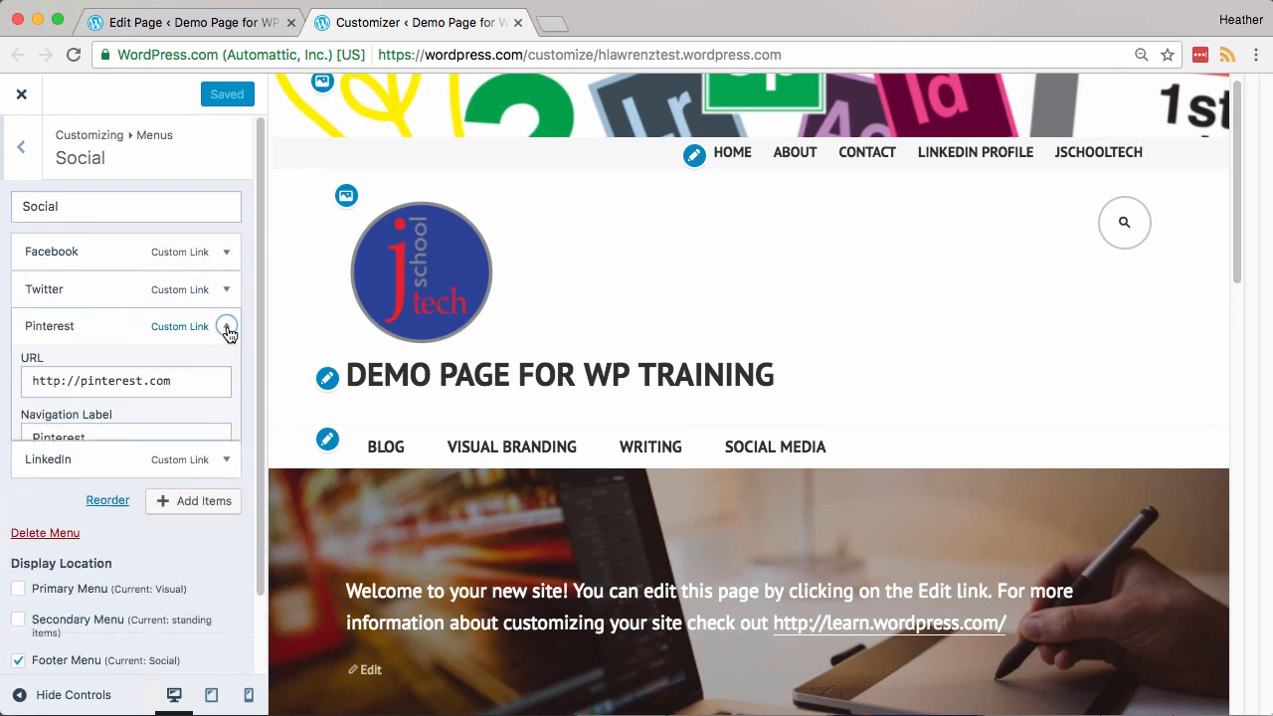
Step: Examine the social icons in the site preview's footer and return to the main list of customization sections
scroll(1135, 378, "down", 10)
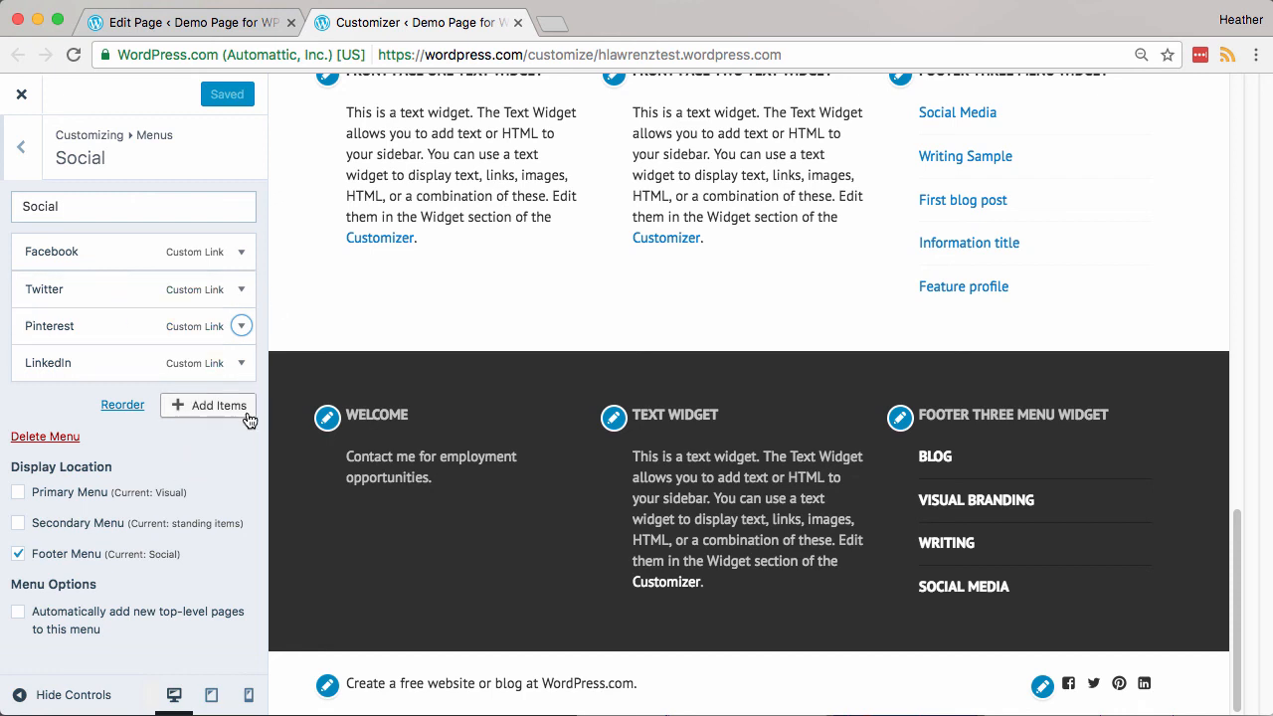
left_click(34, 167)
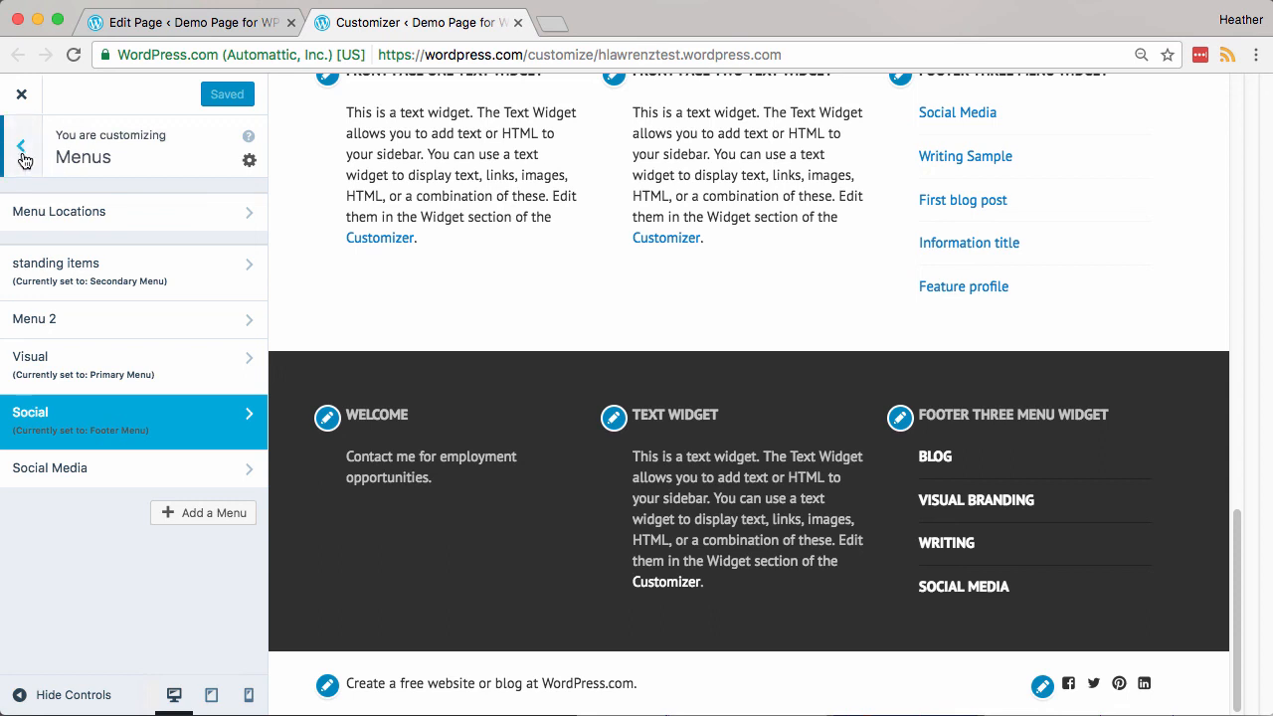
left_click(22, 151)
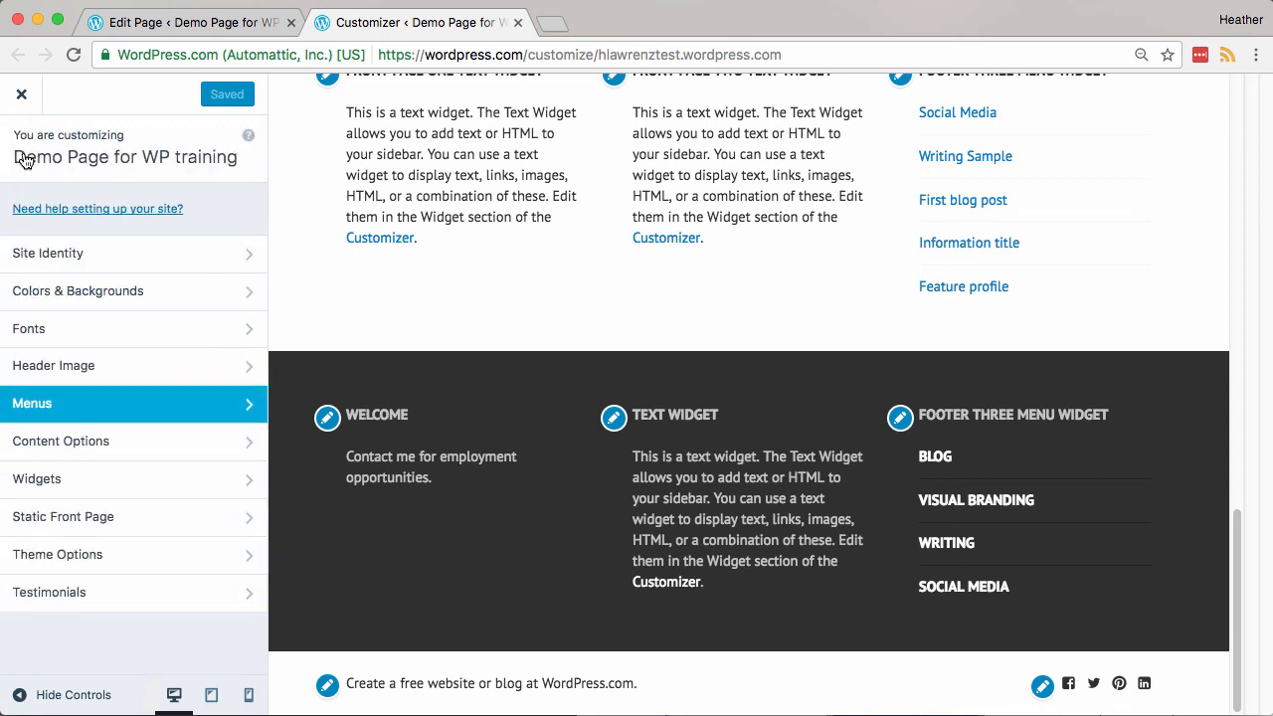